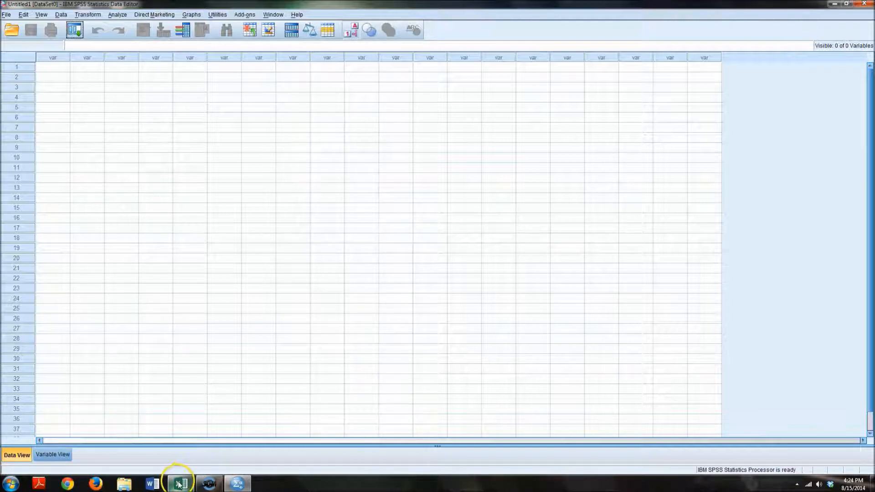
Switch to the bpd workbook in Excel and examine its variable columns and records through the end of the data.
{"action": "mouse_move", "coordinate": [179, 484]}
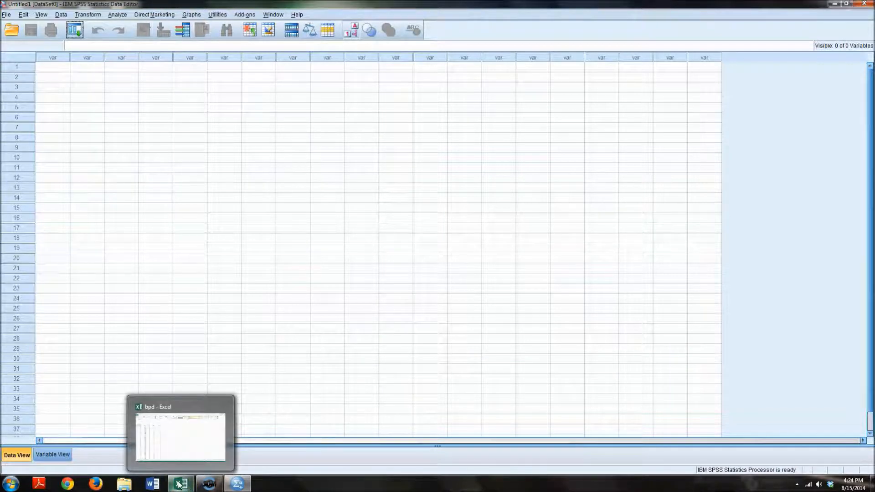
{"action": "left_click", "coordinate": [179, 484]}
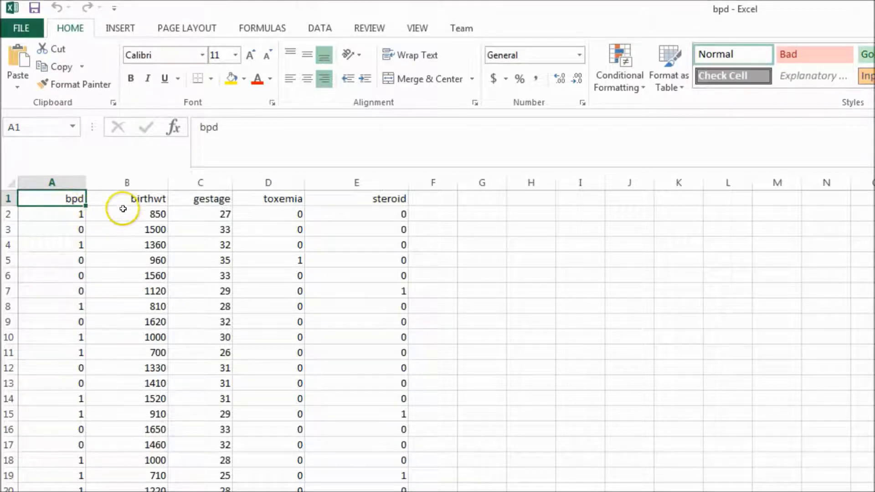
{"action": "scroll", "coordinate": [239, 202], "scroll_direction": "down", "scroll_amount": 15}
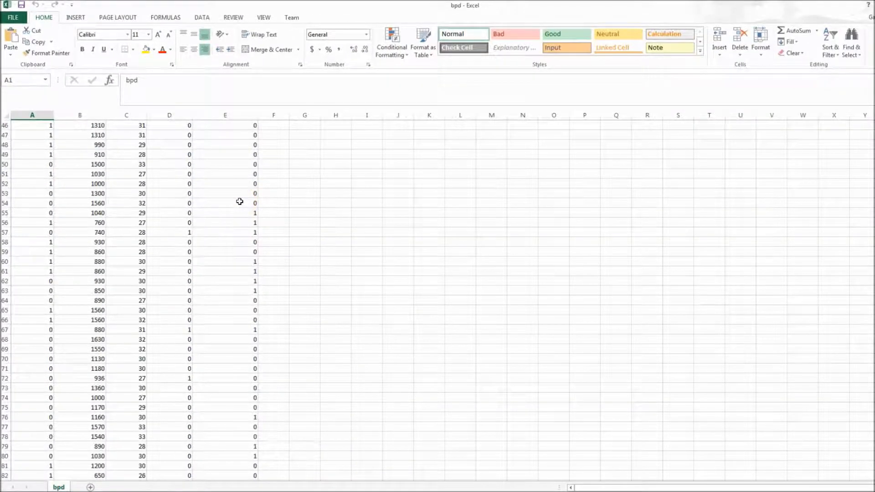
{"action": "scroll", "coordinate": [240, 201], "scroll_direction": "down", "scroll_amount": 20}
{"action": "scroll", "coordinate": [240, 201], "scroll_direction": "down", "scroll_amount": 18}
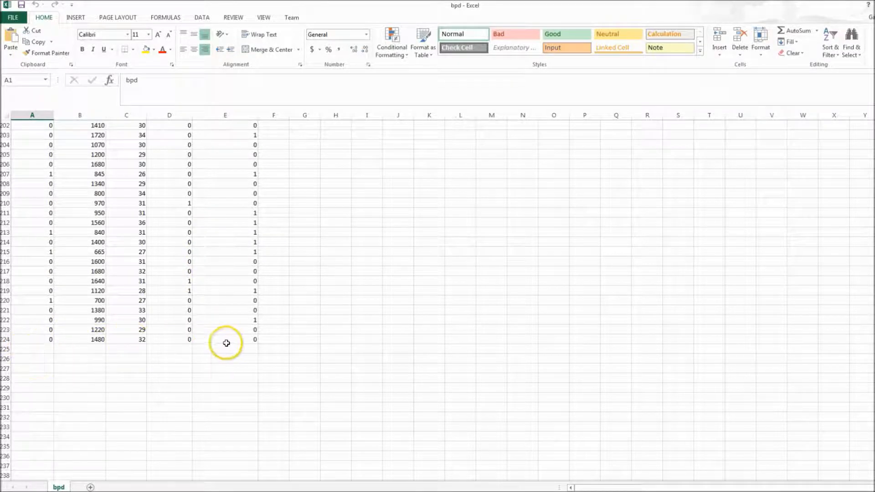
{"action": "scroll", "coordinate": [226, 343], "scroll_direction": "up", "scroll_amount": 20}
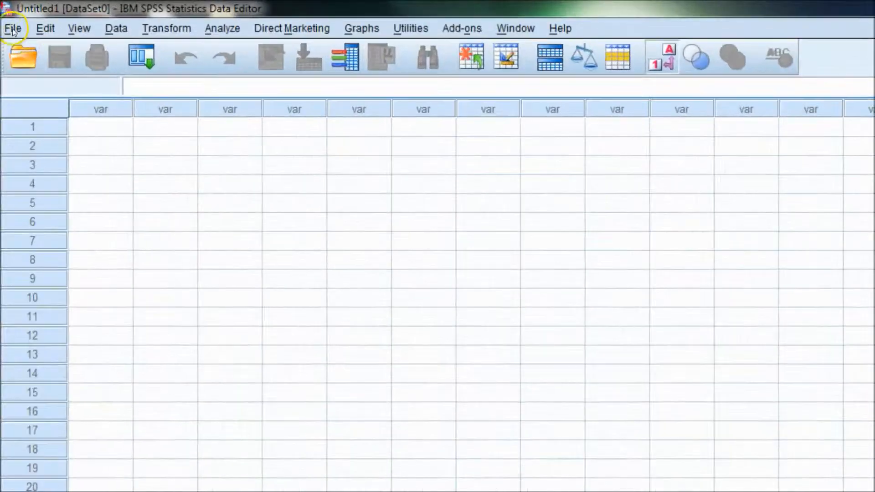
Start opening a data file and set the file type to Excel (*.xls, *.xlsx, *.xlsm).
{"action": "left_click", "coordinate": [7, 16]}
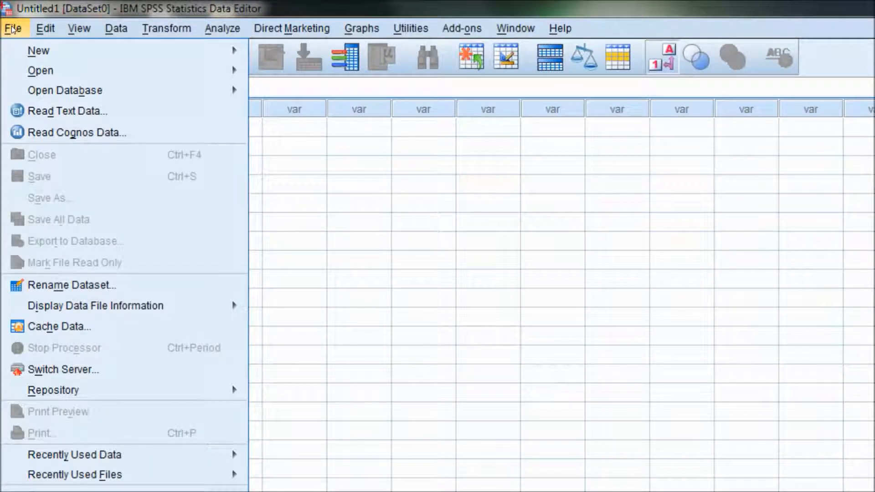
{"action": "mouse_move", "coordinate": [41, 71]}
{"action": "left_click", "coordinate": [265, 75]}
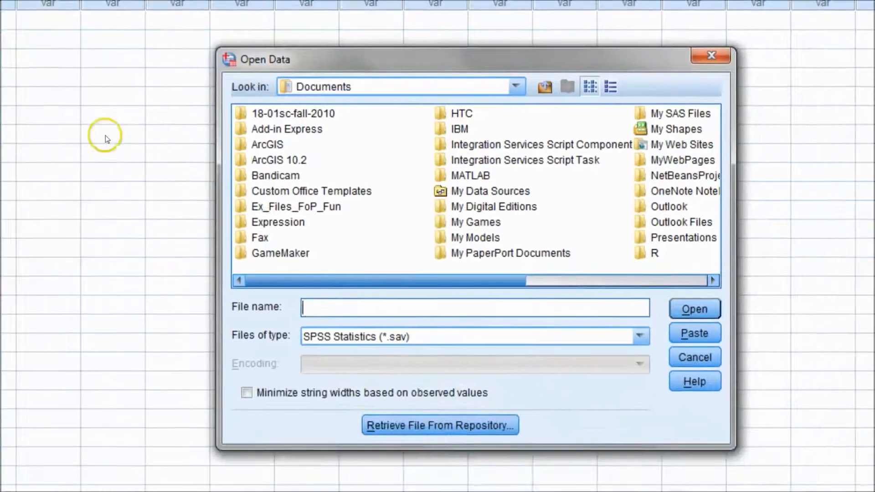
{"action": "left_click", "coordinate": [639, 336]}
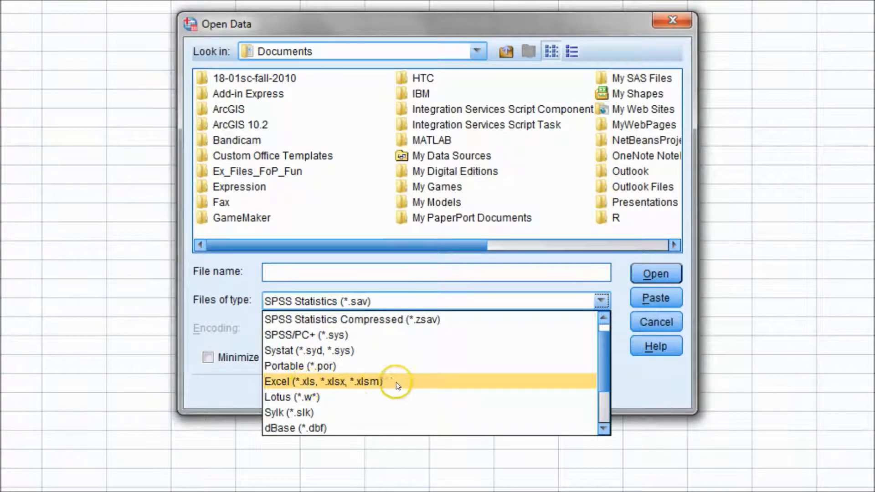
{"action": "left_click", "coordinate": [342, 383]}
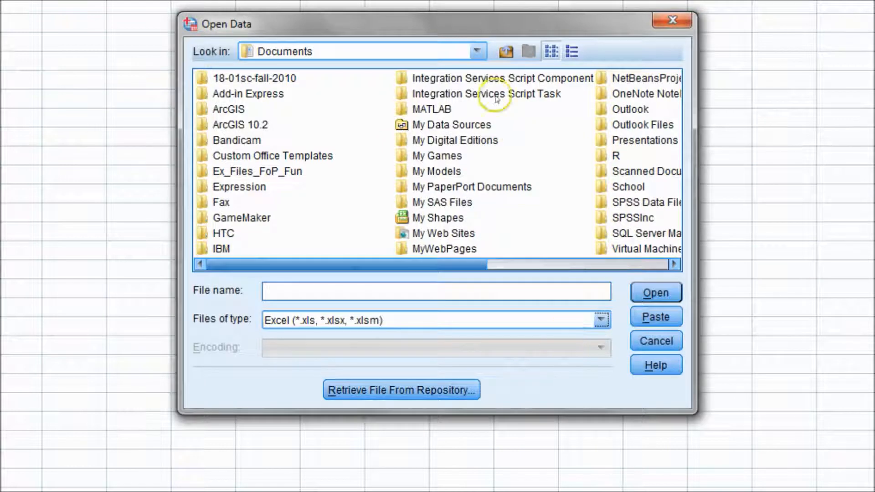
Open bpd.xlsx from the chap20 subfolder of the SPSS Datasets - Excel folder on the Desktop.
{"action": "left_click", "coordinate": [477, 51]}
{"action": "left_click_drag", "start_coordinate": [478, 95], "coordinate": [479, 74]}
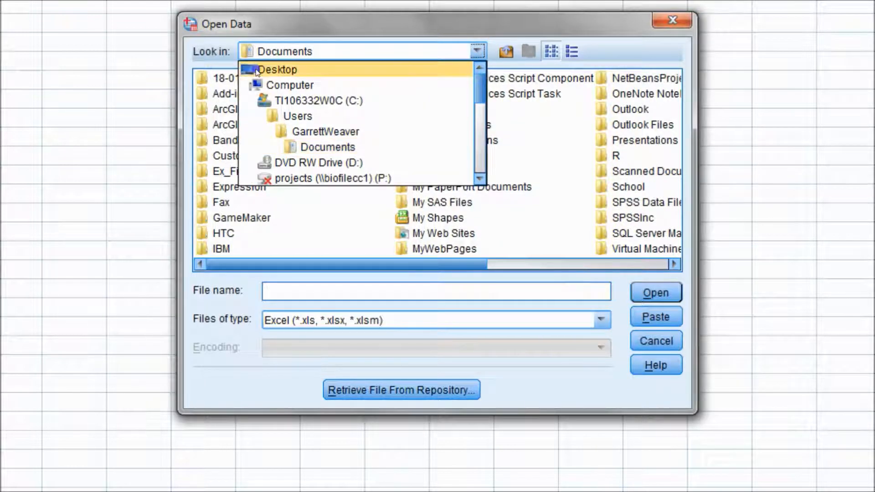
{"action": "left_click", "coordinate": [273, 70]}
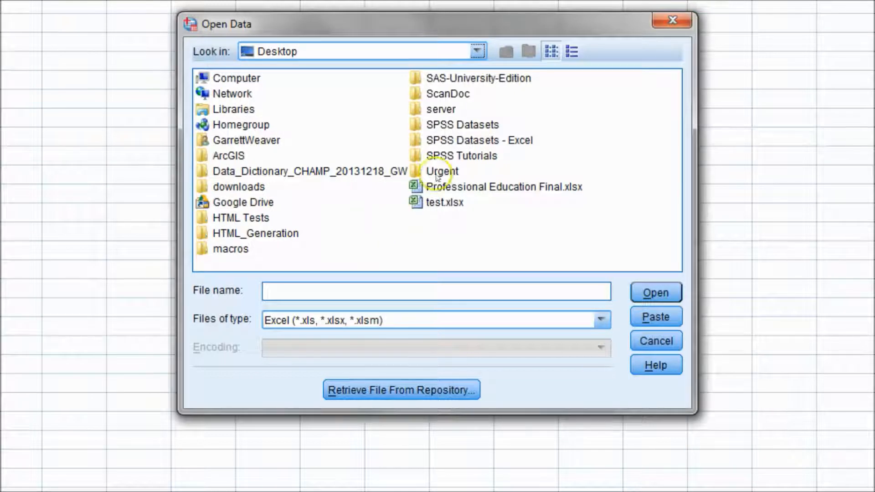
{"action": "double_click", "coordinate": [465, 141]}
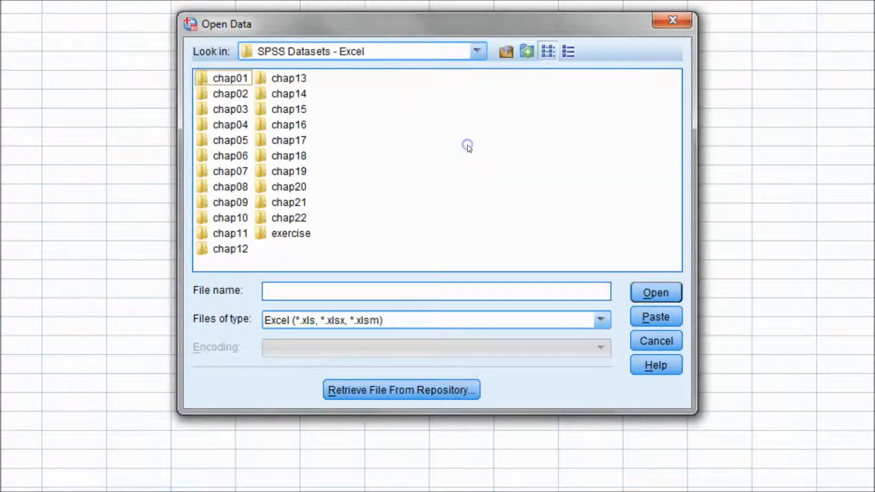
{"action": "double_click", "coordinate": [294, 190]}
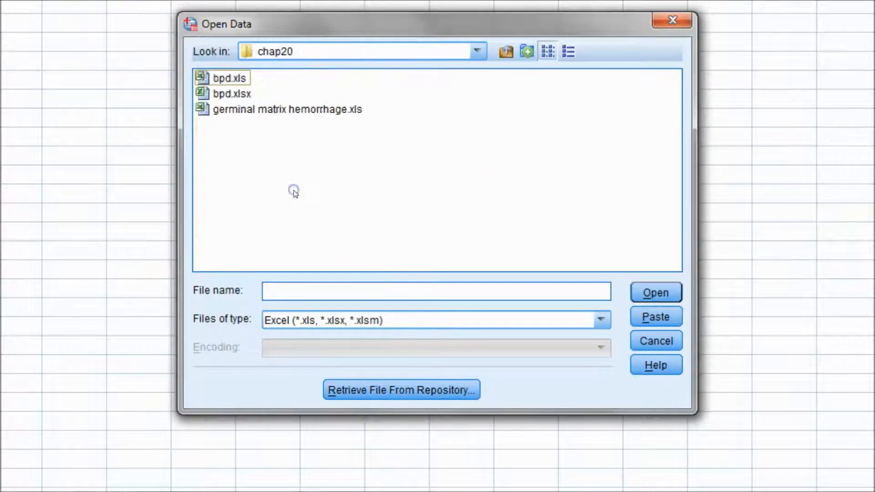
{"action": "left_click", "coordinate": [233, 94]}
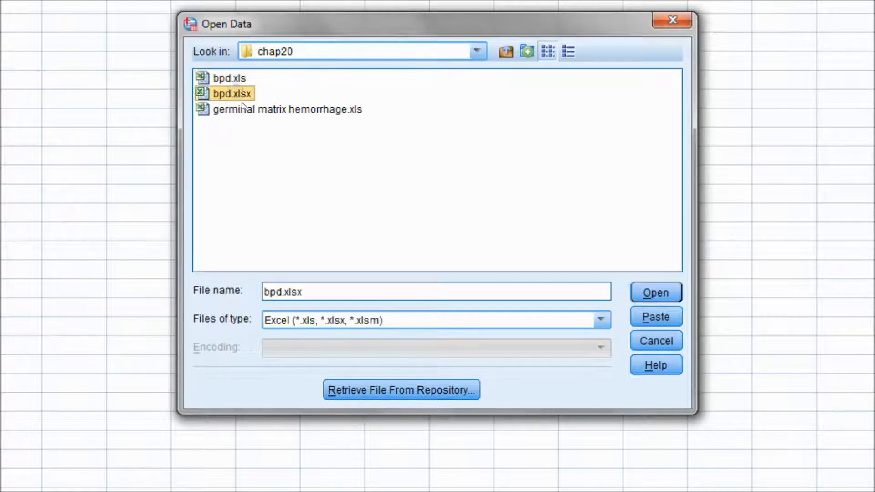
{"action": "left_click", "coordinate": [647, 295]}
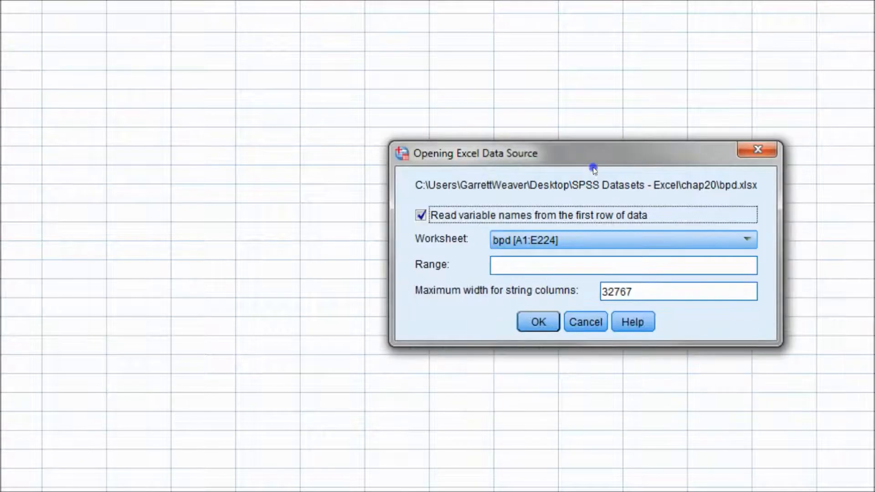
Import the full bpd worksheet, reading variable names from the first row of data.
{"action": "left_click_drag", "start_coordinate": [582, 152], "coordinate": [535, 120]}
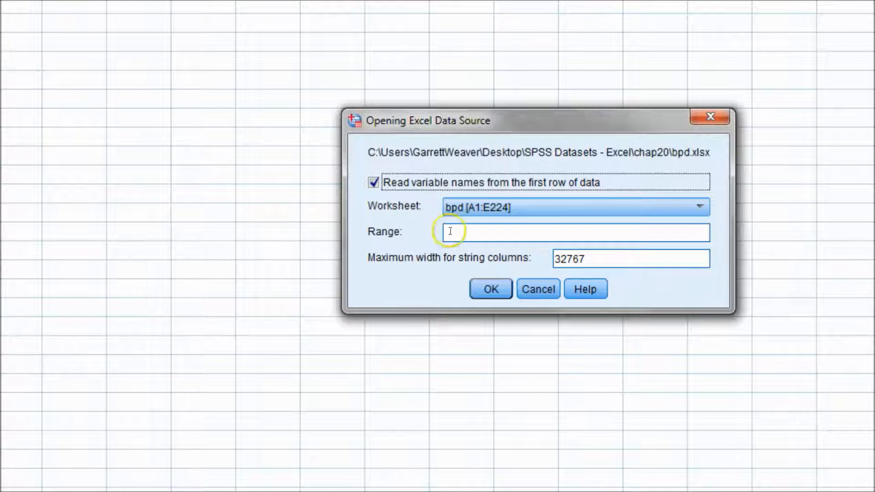
{"action": "left_click", "coordinate": [484, 291]}
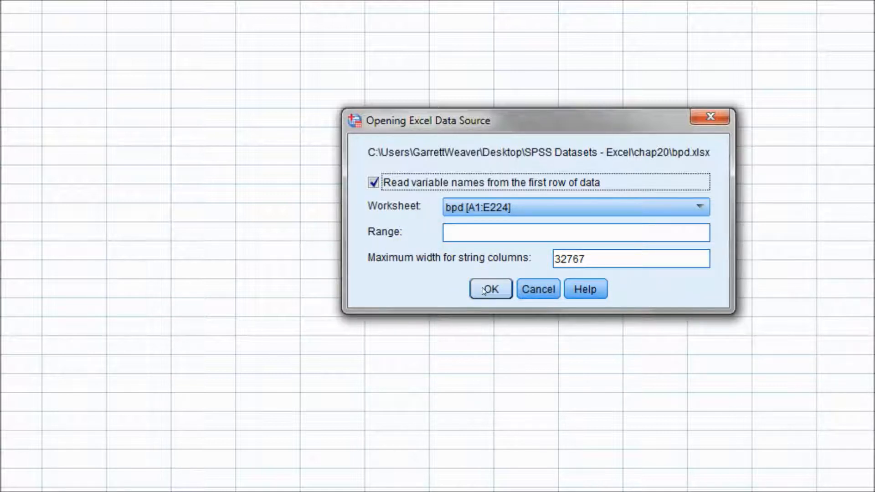
{"action": "left_click", "coordinate": [484, 292]}
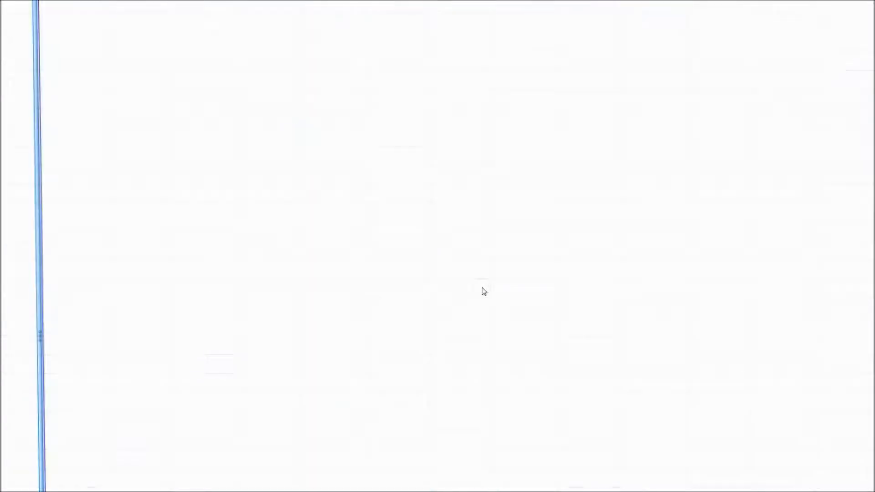
Go from the import log to the imported dataset and display its variable definitions.
{"action": "left_click", "coordinate": [497, 305]}
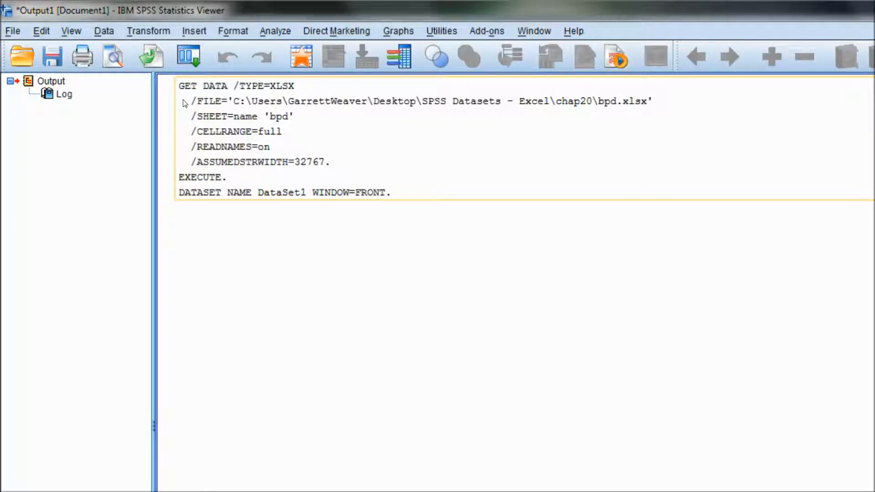
{"action": "left_click", "coordinate": [485, 191]}
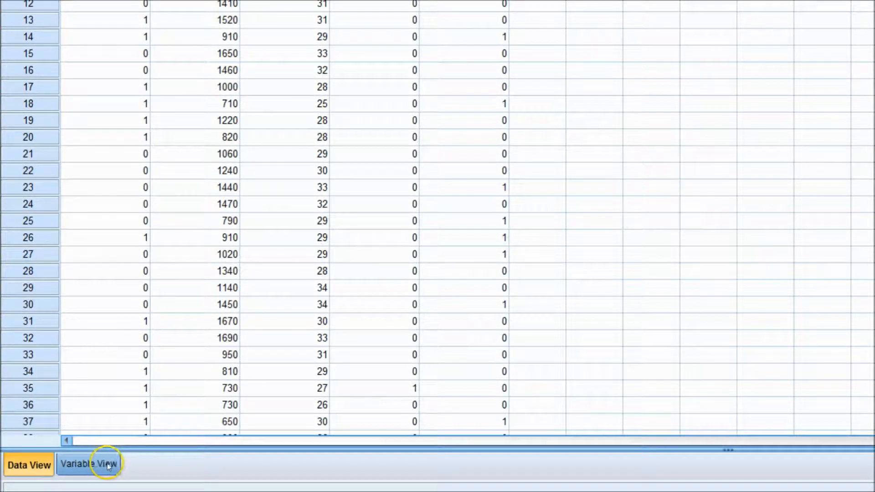
{"action": "left_click", "coordinate": [103, 463]}
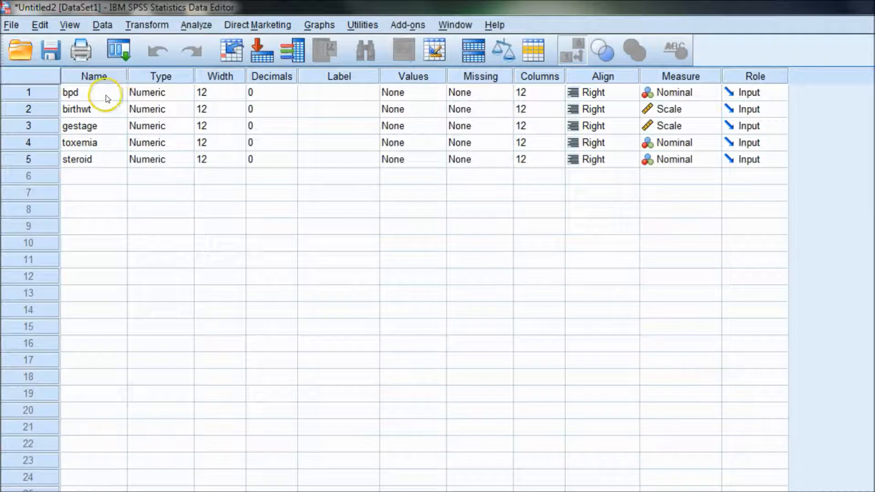
Label the bpd variable "Bronchopulmonary Dysplasia (0=Not Present, 1=Present)".
{"action": "left_click", "coordinate": [89, 95]}
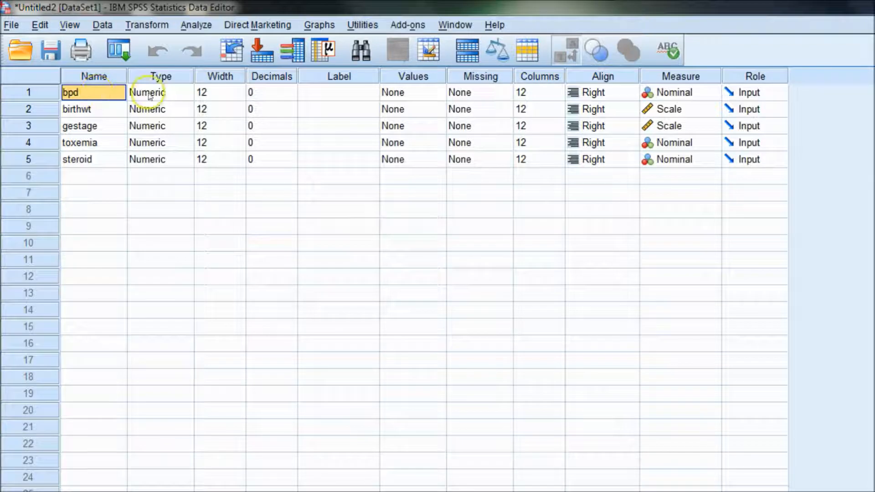
{"action": "left_click", "coordinate": [325, 99]}
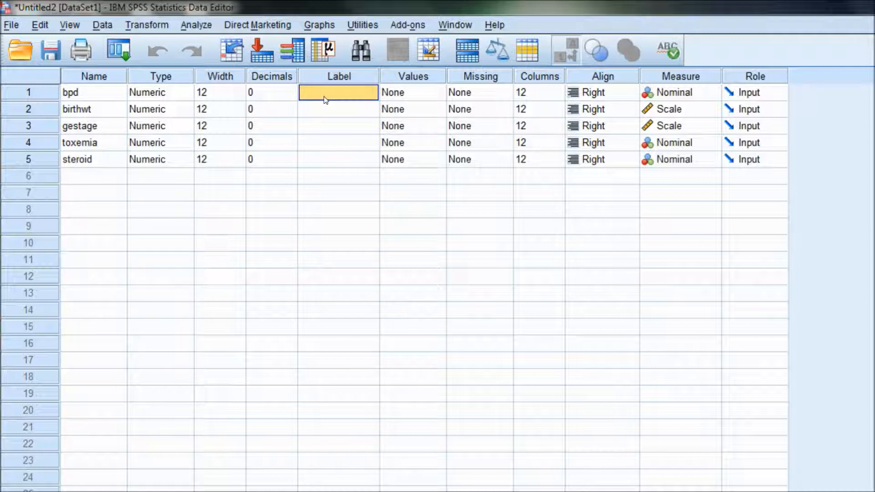
{"action": "type", "text": "B"}
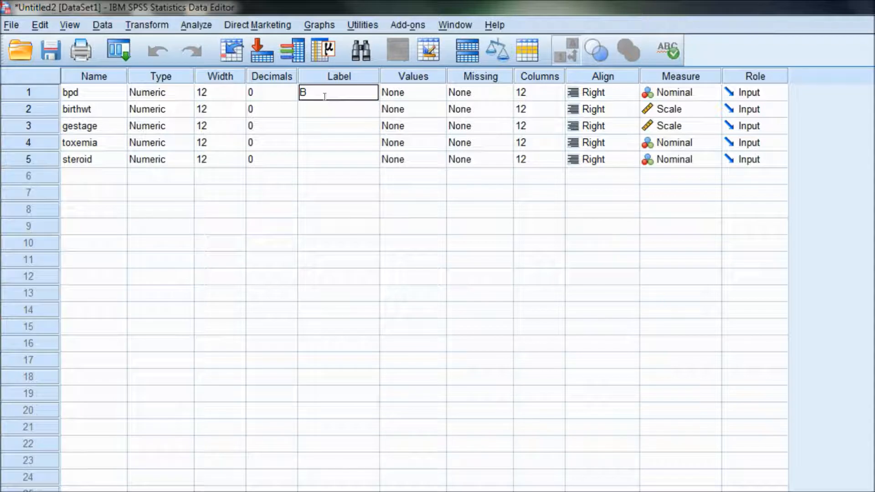
{"action": "type", "text": "ronchopulmo"}
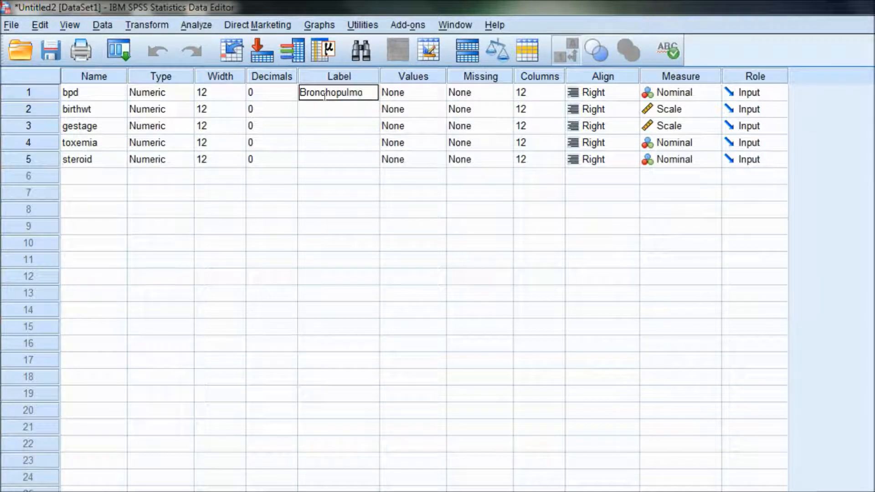
{"action": "type", "text": "nary Dysplasia"}
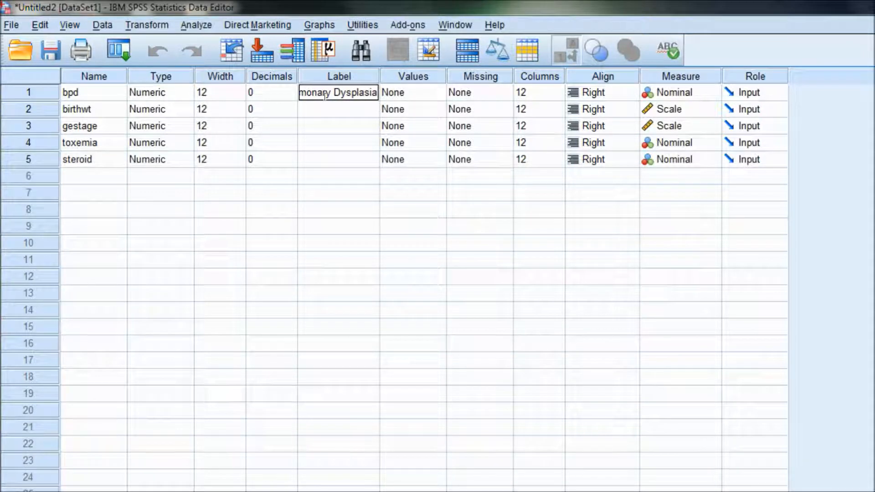
{"action": "type", "text": " ("}
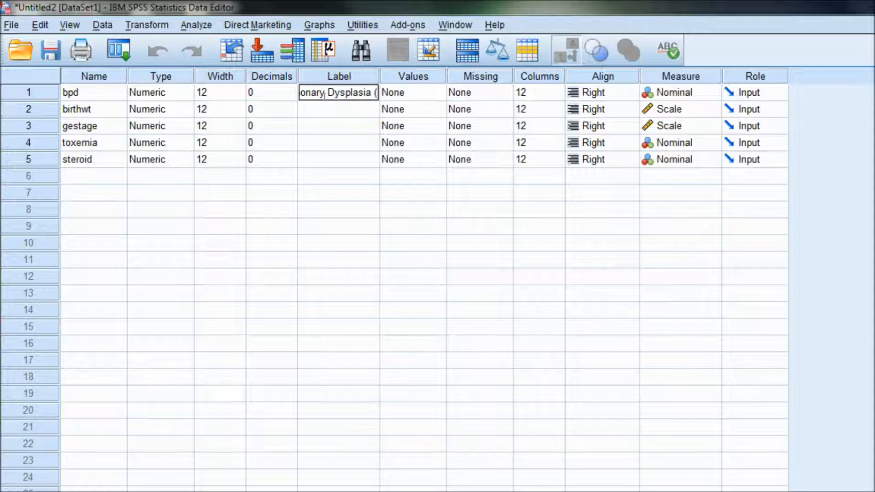
{"action": "type", "text": "0="}
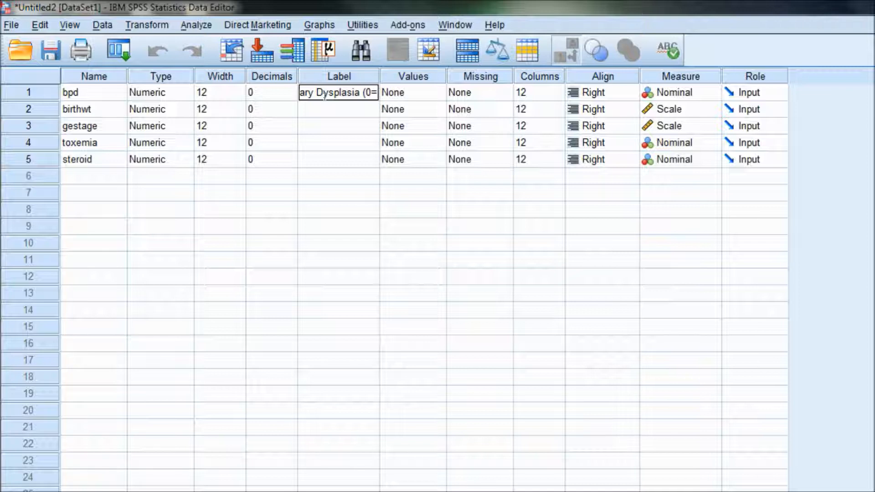
{"action": "type", "text": "Not Presen"}
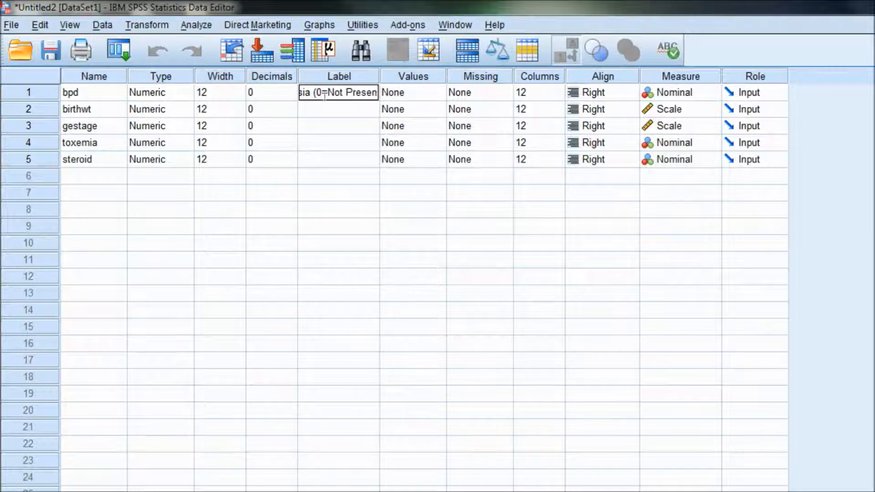
{"action": "type", "text": "t, 1"}
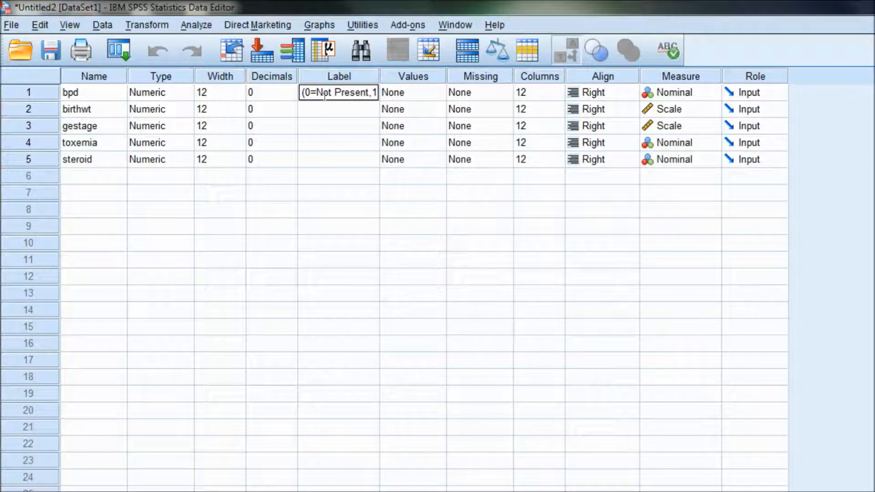
{"action": "type", "text": "=Pres"}
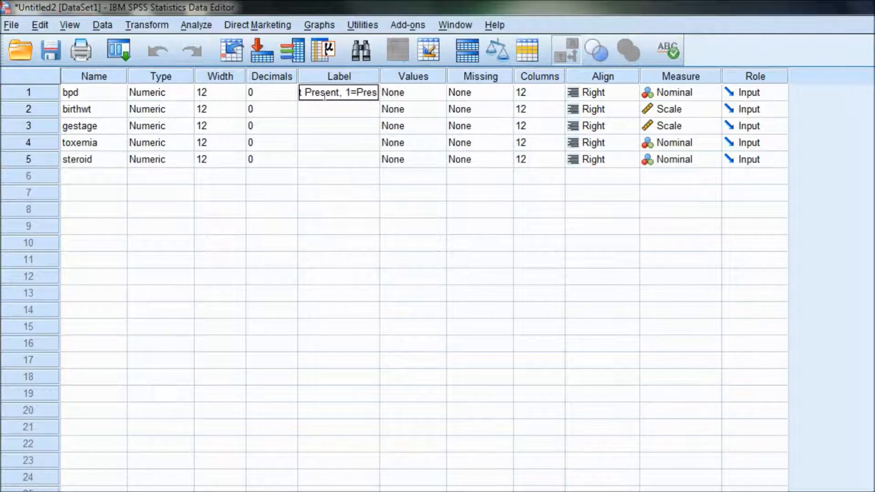
{"action": "type", "text": "ent)"}
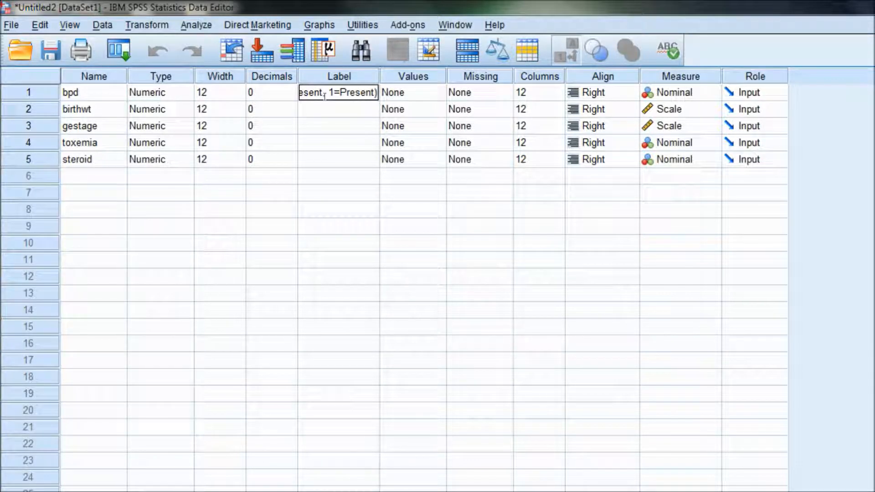
Add the value label "Not Present" for value 0 of the bpd variable.
{"action": "left_click", "coordinate": [416, 93]}
{"action": "left_click", "coordinate": [436, 92]}
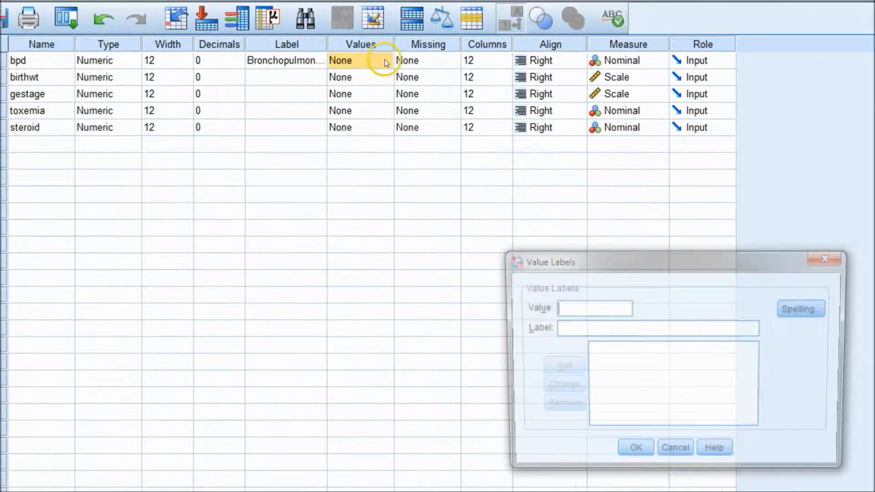
{"action": "type", "text": "0"}
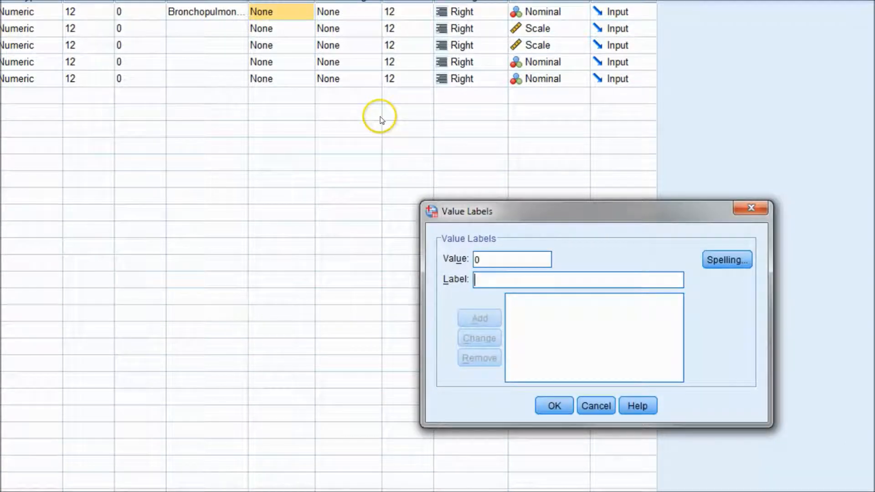
{"action": "key", "text": "Tab"}
{"action": "type", "text": "NO"}
{"action": "key", "text": "BackSpace"}
{"action": "type", "text": "ot "}
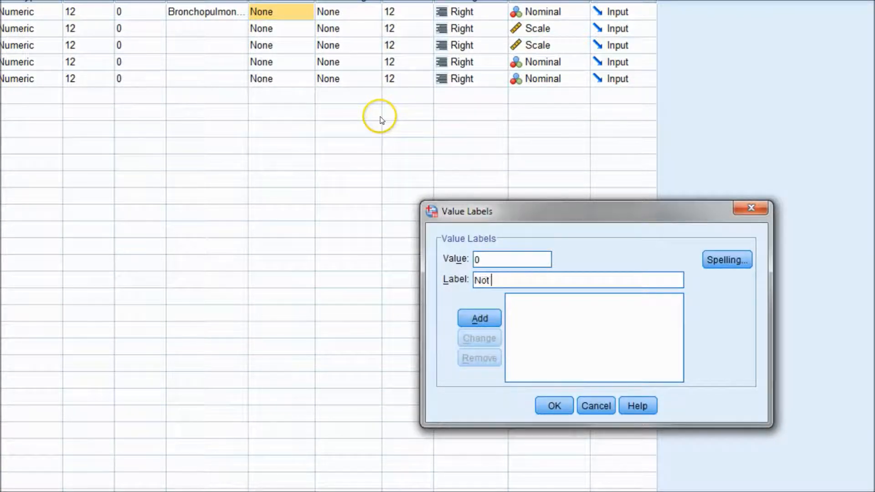
{"action": "type", "text": "Present"}
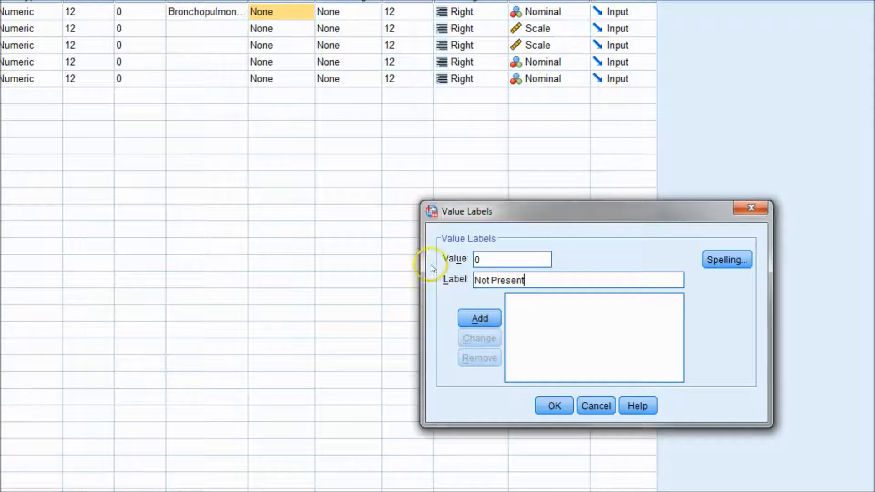
{"action": "left_click", "coordinate": [480, 318]}
Add the value label "Present" for value 1 of bpd and apply the value labels.
{"action": "type", "text": "1"}
{"action": "left_click", "coordinate": [495, 279]}
{"action": "type", "text": "Present"}
{"action": "left_click", "coordinate": [484, 318]}
{"action": "left_click", "coordinate": [555, 413]}
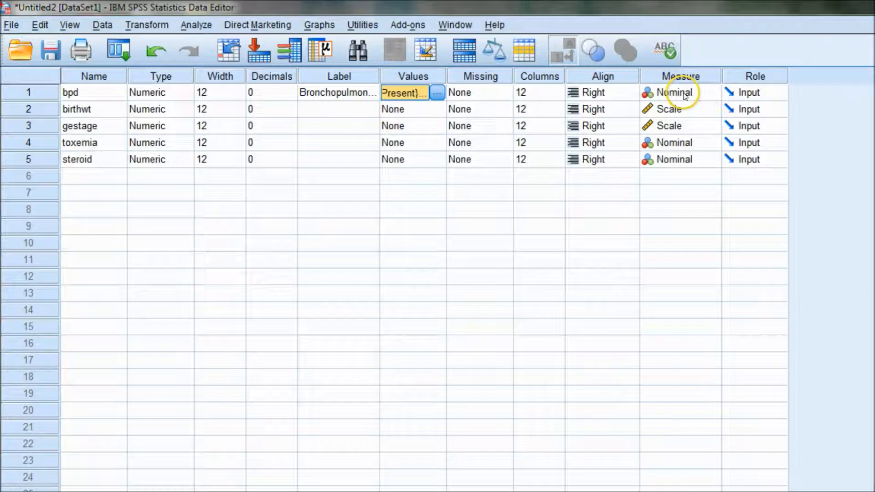
Label the birthwt variable "Birth Weight (grams)".
{"action": "left_click", "coordinate": [69, 113]}
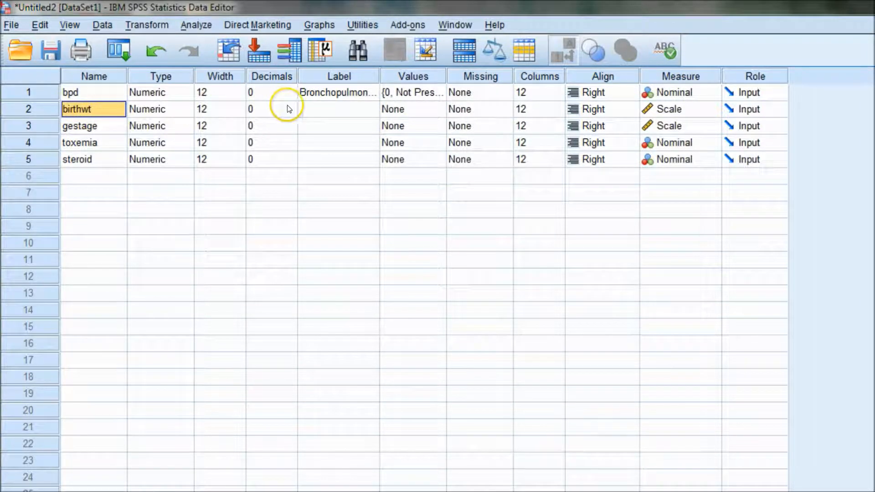
{"action": "left_click", "coordinate": [308, 110]}
{"action": "type", "text": "Bi"}
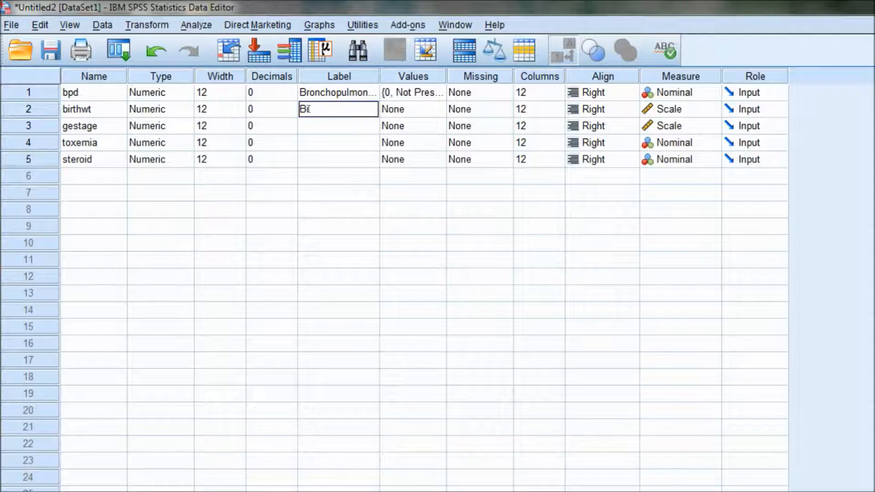
{"action": "type", "text": "rth Weight"}
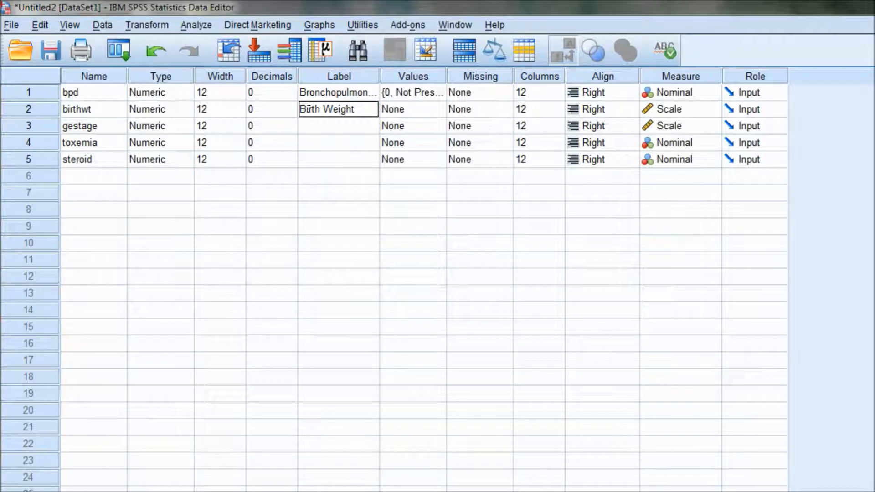
{"action": "type", "text": " (grams)"}
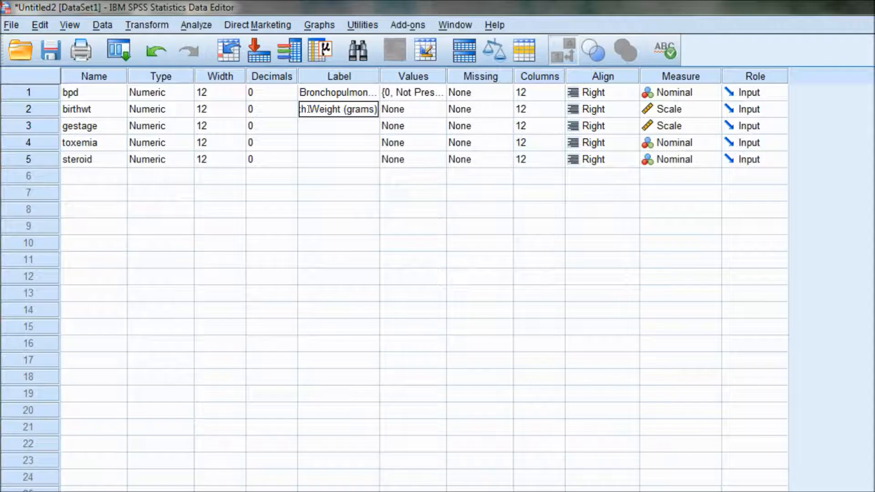
{"action": "left_click", "coordinate": [414, 112]}
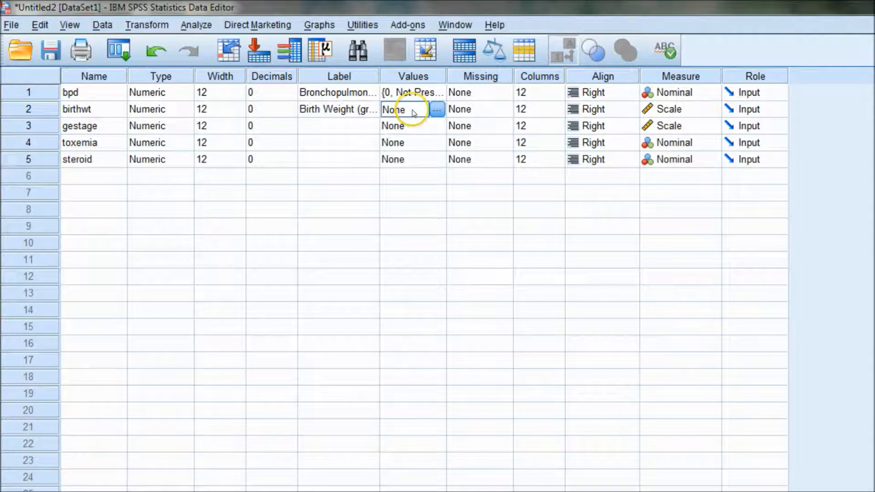
{"action": "left_click", "coordinate": [436, 111]}
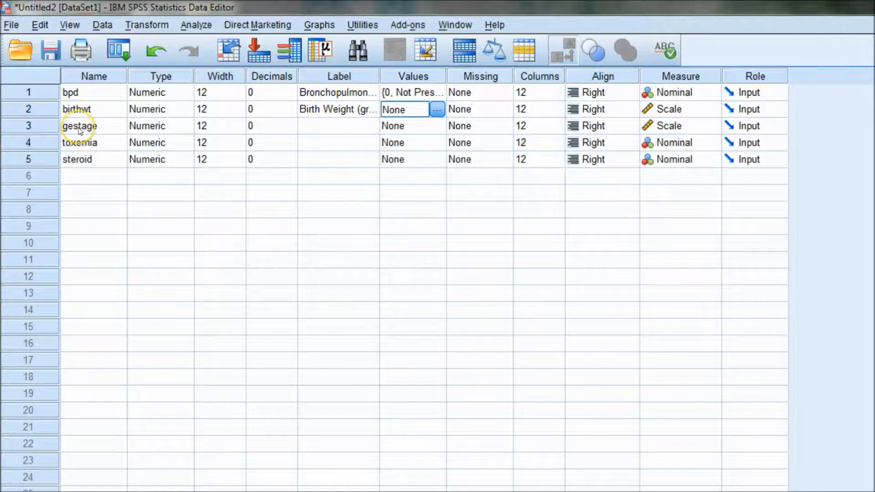
Label the gestage variable "Gestational Age (weeks)".
{"action": "left_click", "coordinate": [321, 126]}
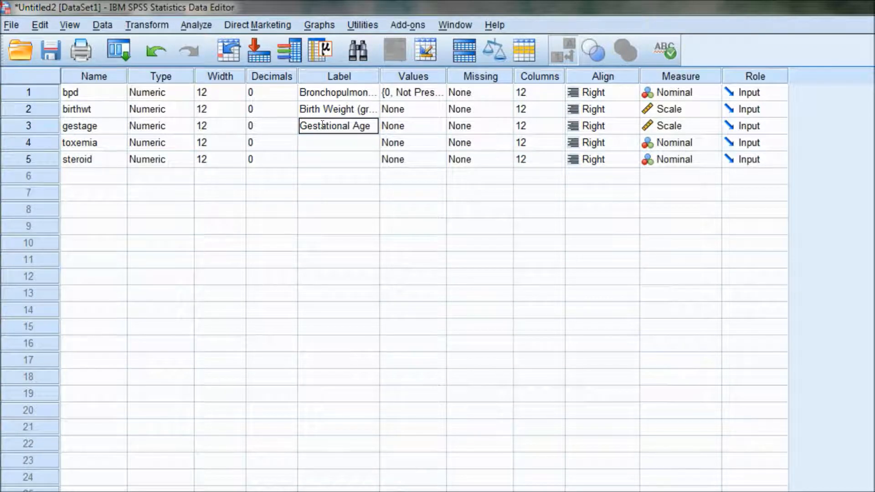
{"action": "type", "text": "weeks)"}
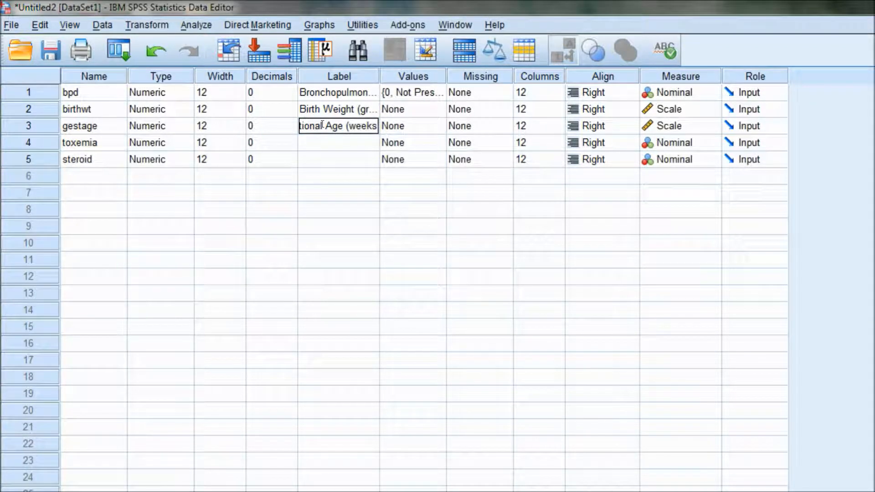
{"action": "left_click", "coordinate": [336, 128]}
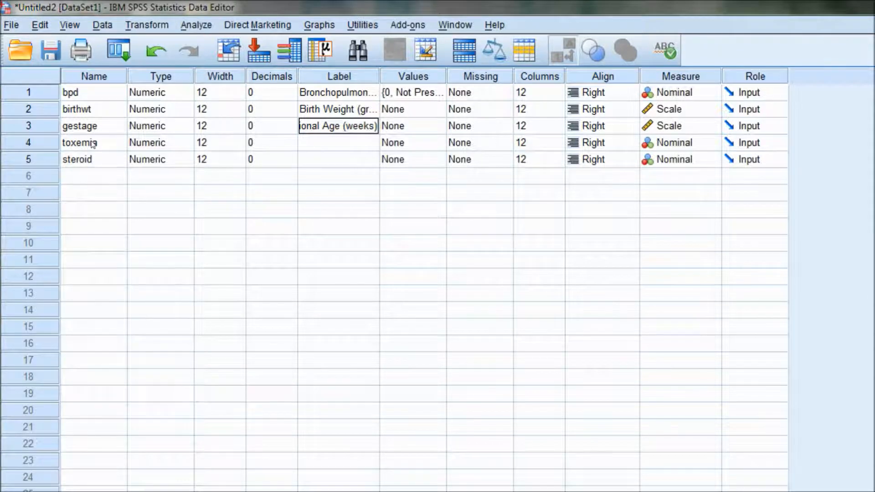
Label the toxemia variable "Toxemia (0=No, 1=Yes)".
{"action": "left_click", "coordinate": [329, 143]}
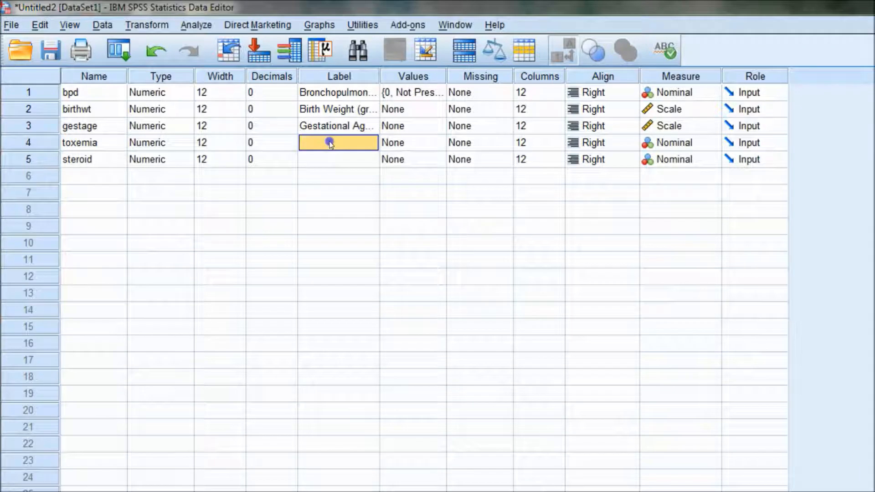
{"action": "type", "text": "Toxemia"}
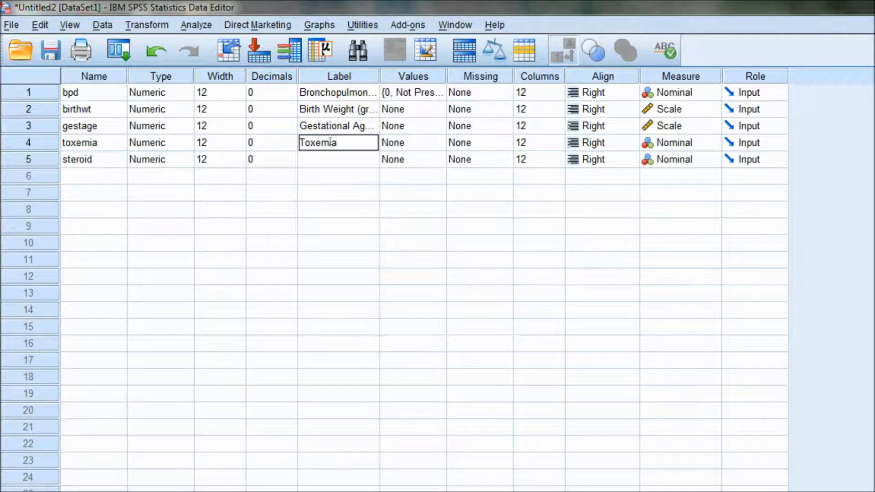
{"action": "left_click", "coordinate": [413, 146]}
{"action": "left_click", "coordinate": [354, 142]}
{"action": "left_click", "coordinate": [355, 144]}
{"action": "double_click", "coordinate": [355, 144]}
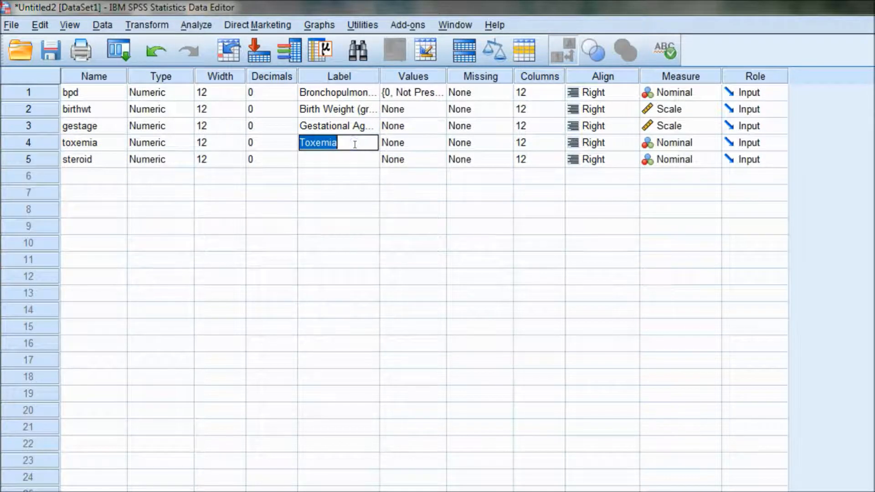
{"action": "left_click", "coordinate": [354, 144]}
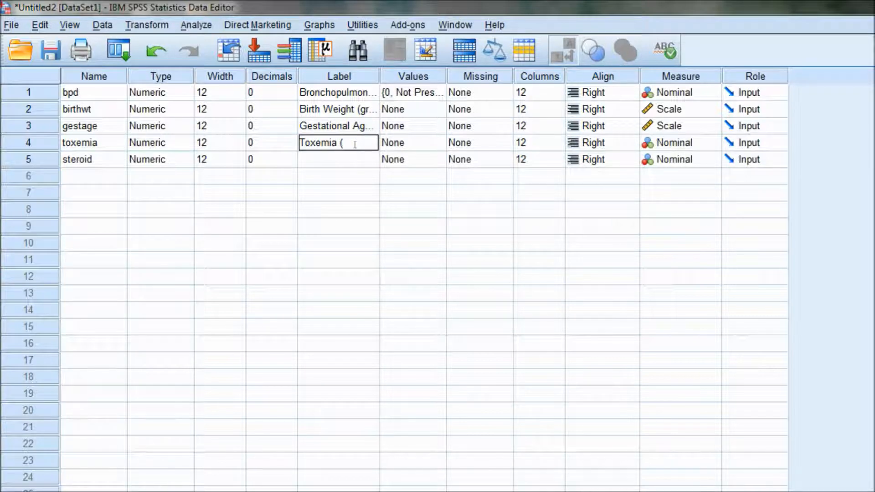
{"action": "type", "text": "(0=No, 1=Yes)"}
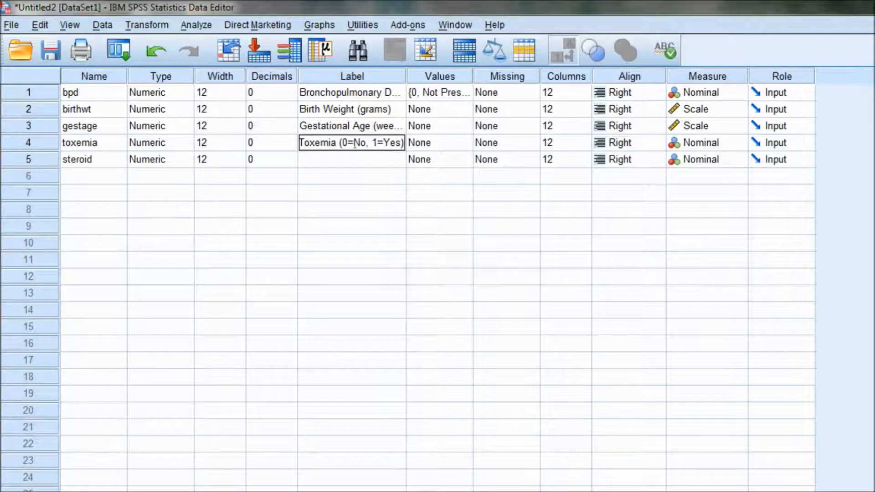
Define value labels for the toxemia variable: 0 as "No" and 1 as "Yes".
{"action": "left_click", "coordinate": [445, 142]}
{"action": "left_click", "coordinate": [466, 142]}
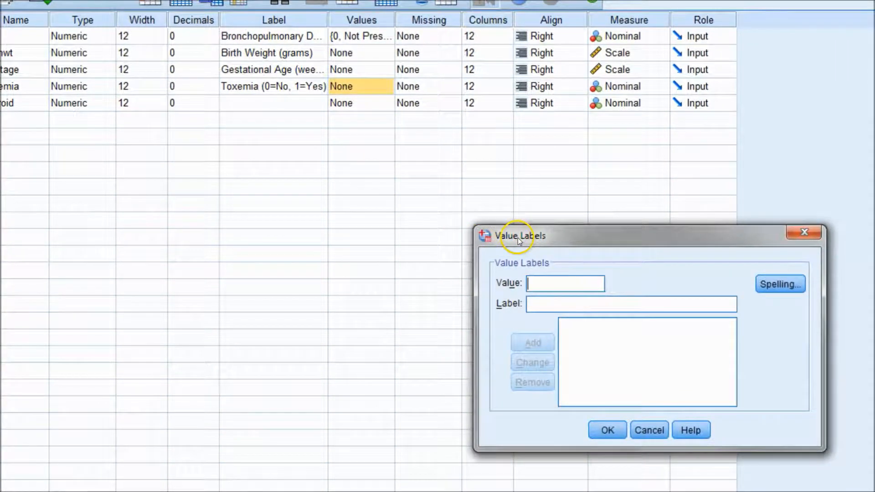
{"action": "type", "text": "No"}
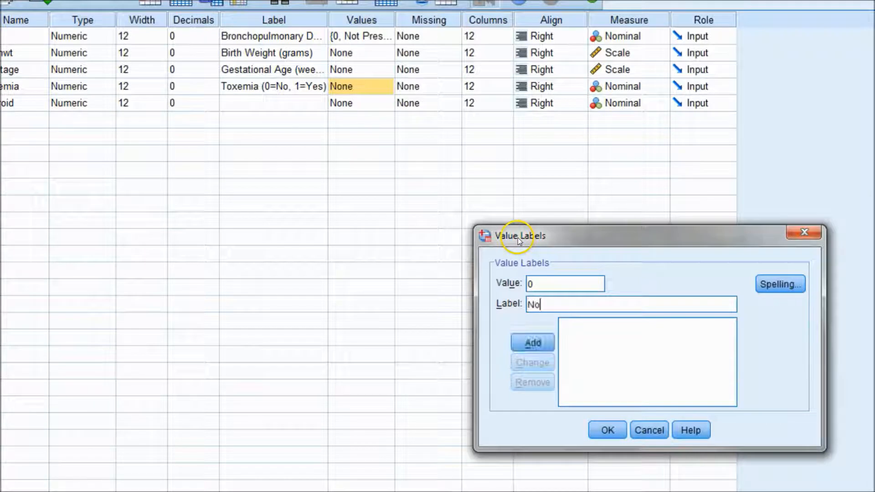
{"action": "left_click", "coordinate": [540, 346]}
{"action": "left_click", "coordinate": [543, 294]}
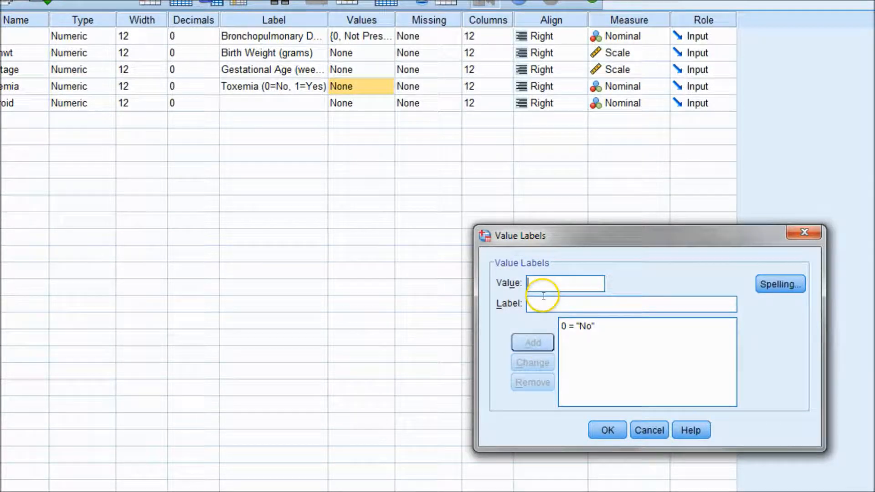
{"action": "type", "text": "Yes"}
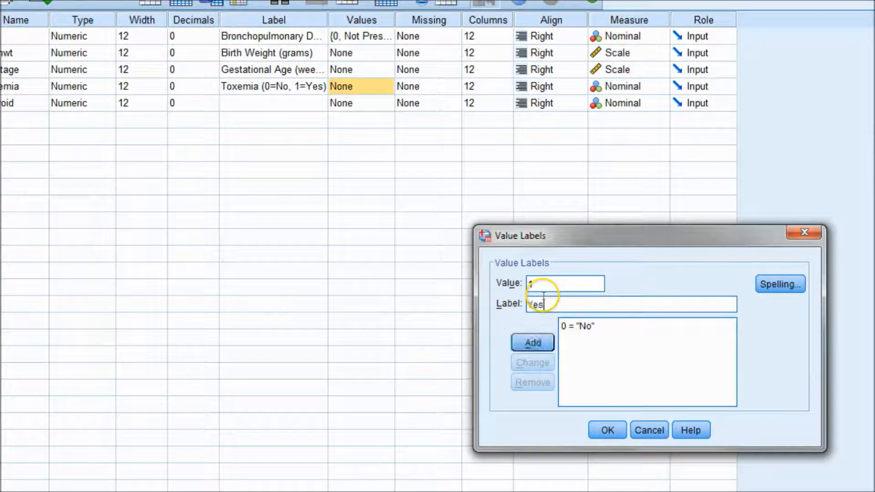
{"action": "left_click", "coordinate": [534, 346]}
{"action": "left_click", "coordinate": [598, 429]}
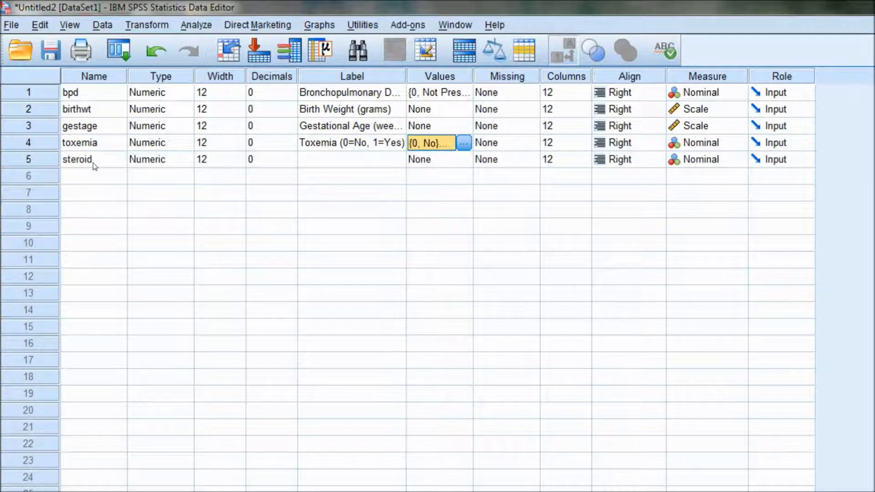
Label the steroid variable "Steroid Use During Pregnancy (0=No, 1=Yes)".
{"action": "left_click", "coordinate": [314, 163]}
{"action": "type", "text": "Ste"}
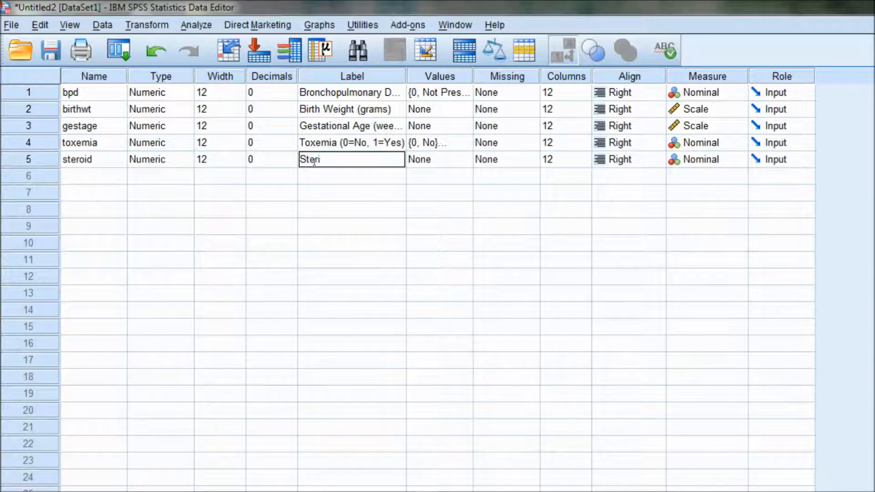
{"action": "type", "text": "roid Use During Pr"}
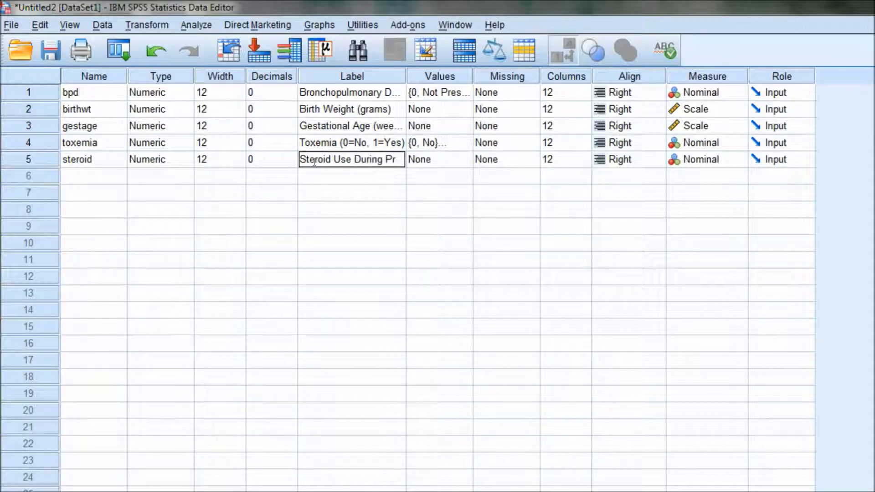
{"action": "type", "text": "egnancy"}
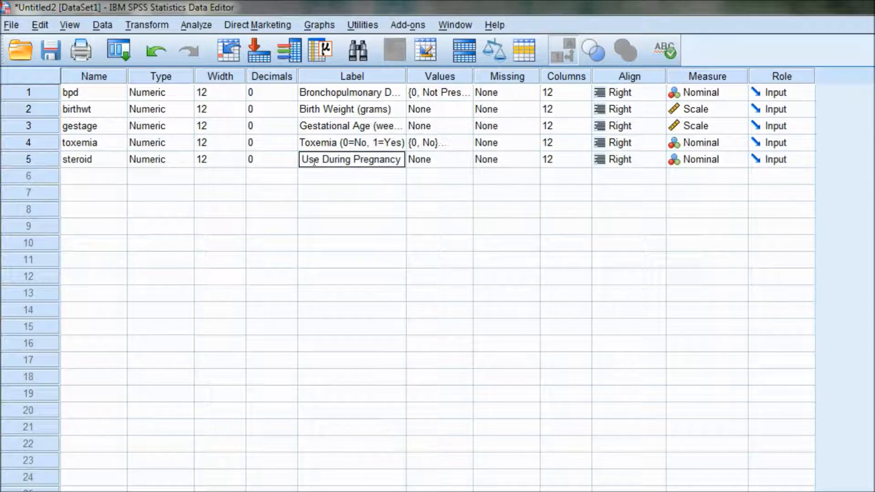
{"action": "type", "text": " (0"}
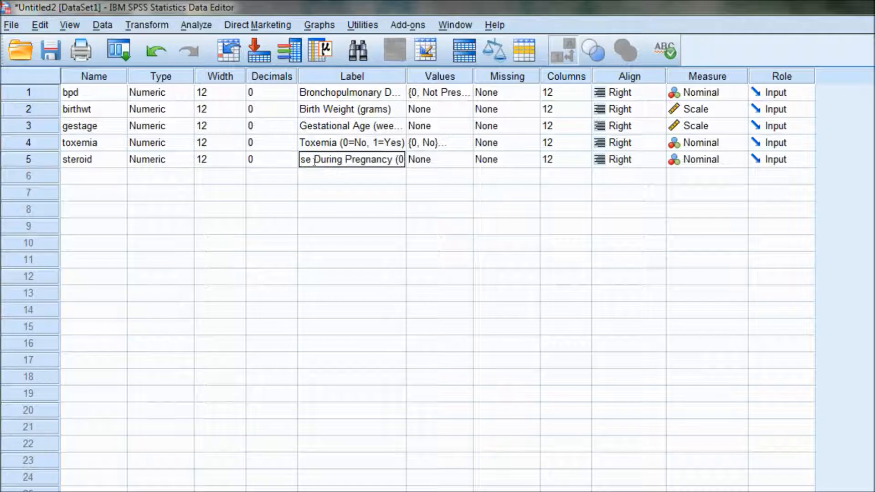
{"action": "type", "text": "=No,"}
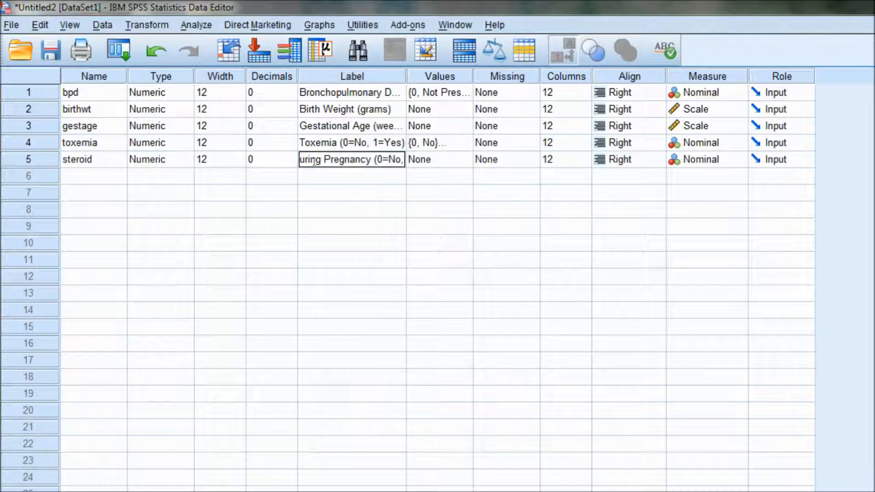
{"action": "type", "text": " 1=Yes"}
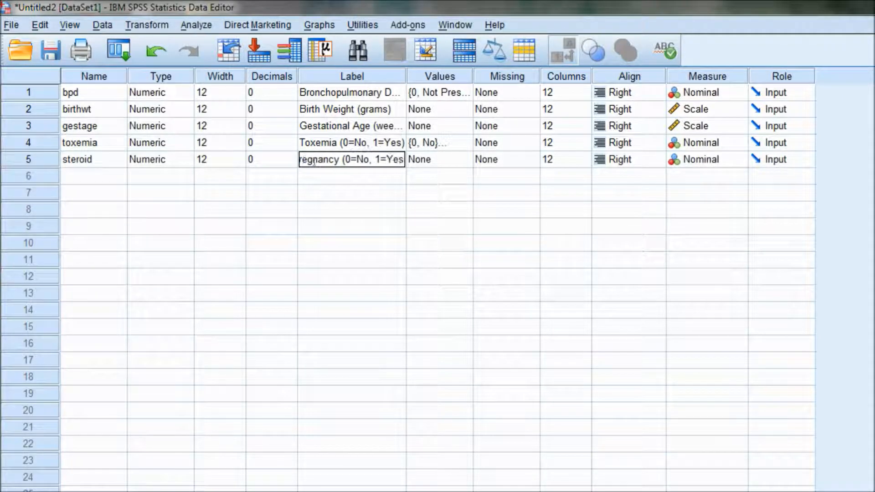
{"action": "type", "text": ")"}
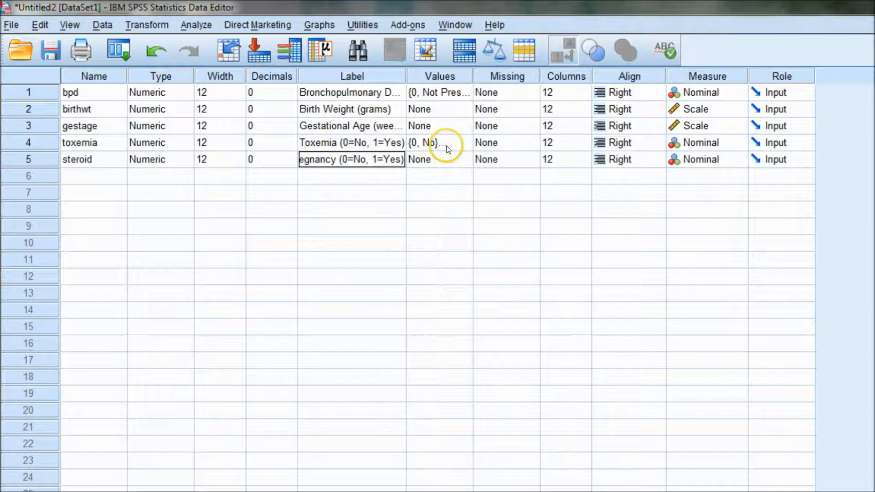
Define value labels for the steroid variable: 0 as "No" and 1 as "Yes".
{"action": "left_click", "coordinate": [448, 160]}
{"action": "left_click", "coordinate": [466, 161]}
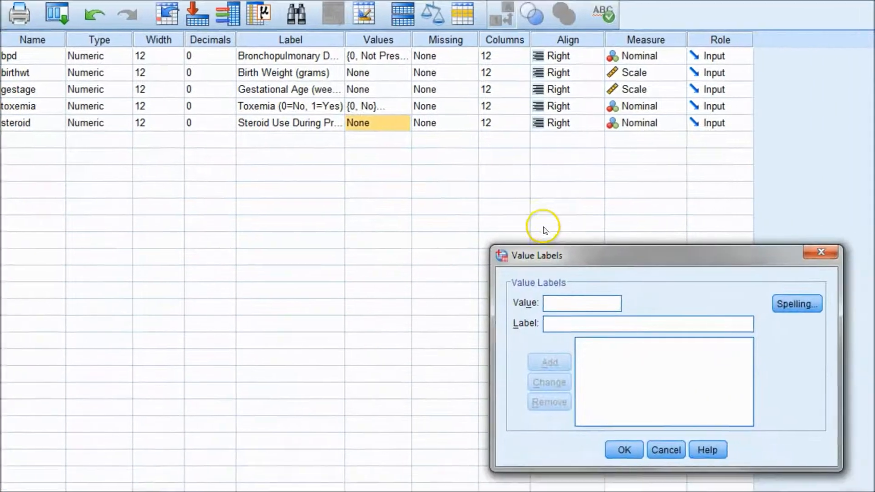
{"action": "type", "text": "No"}
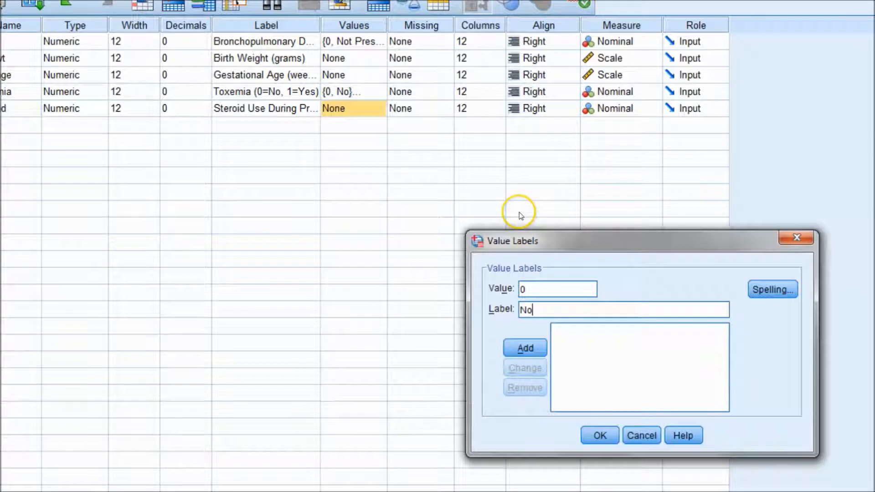
{"action": "left_click", "coordinate": [527, 347]}
{"action": "left_click", "coordinate": [540, 289]}
{"action": "type", "text": "1"}
{"action": "left_click", "coordinate": [538, 309]}
{"action": "type", "text": "Yes"}
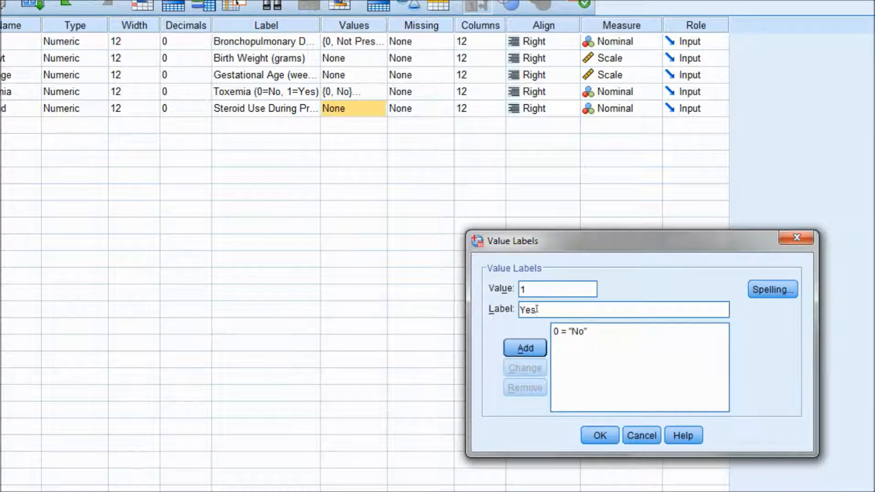
{"action": "left_click", "coordinate": [525, 348]}
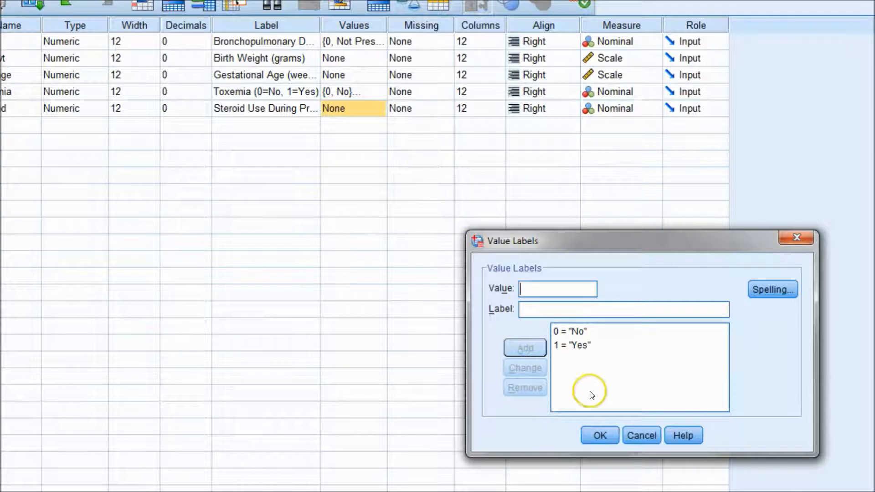
{"action": "left_click", "coordinate": [600, 436]}
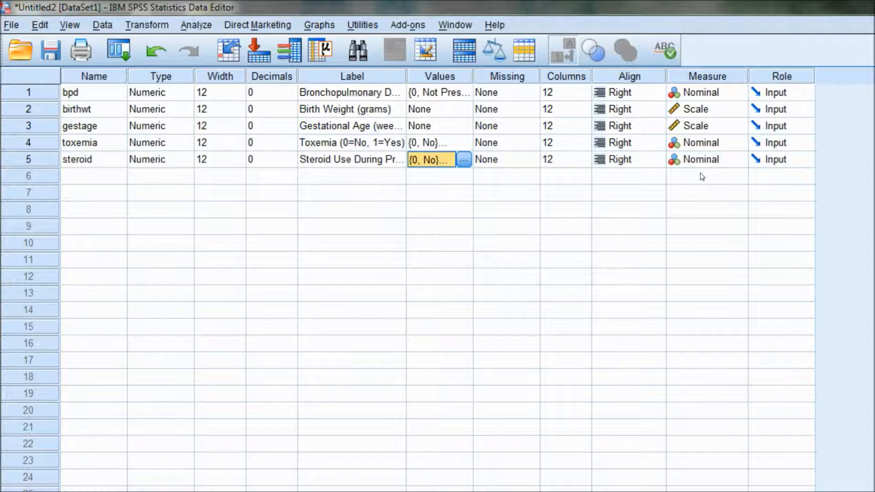
Show the dataset's cases in the data view and turn off value labels so the numeric codes are displayed.
{"action": "key", "text": "ctrl+t"}
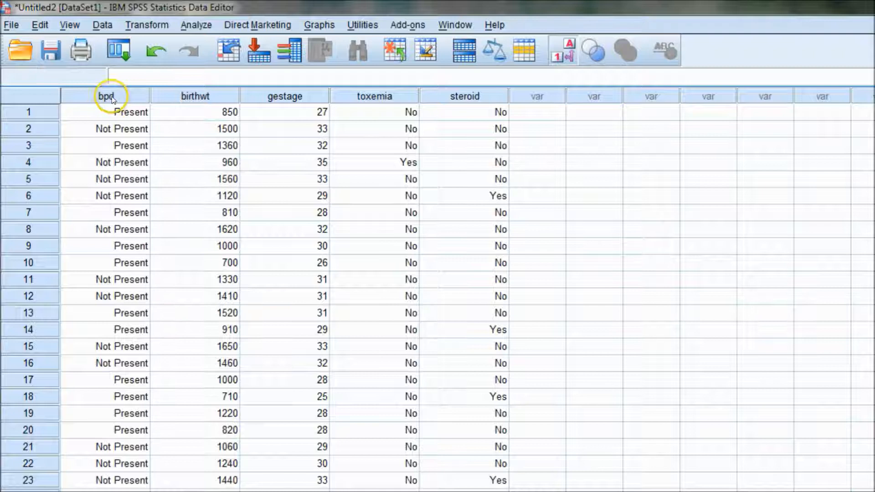
{"action": "mouse_move", "coordinate": [113, 99]}
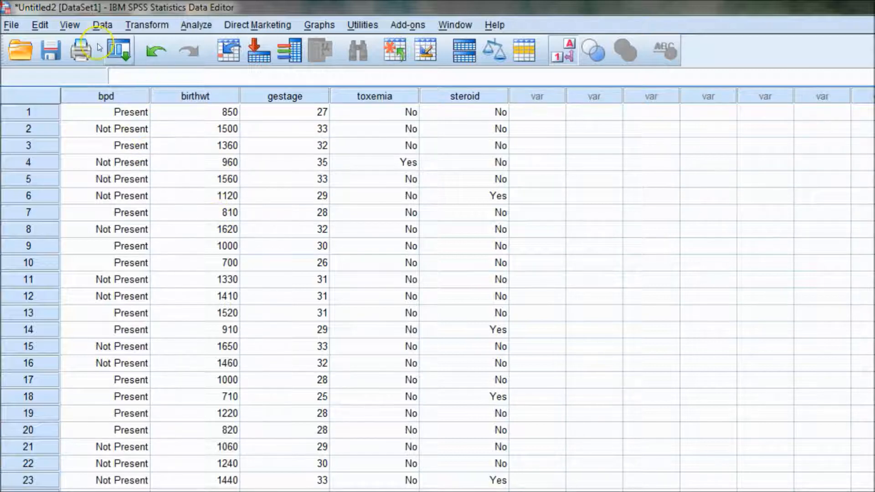
{"action": "left_click", "coordinate": [71, 26]}
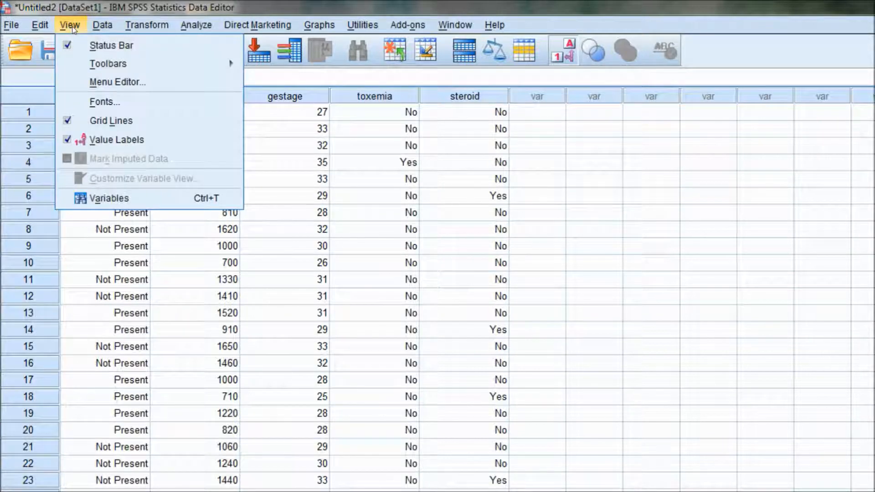
{"action": "left_click", "coordinate": [74, 30]}
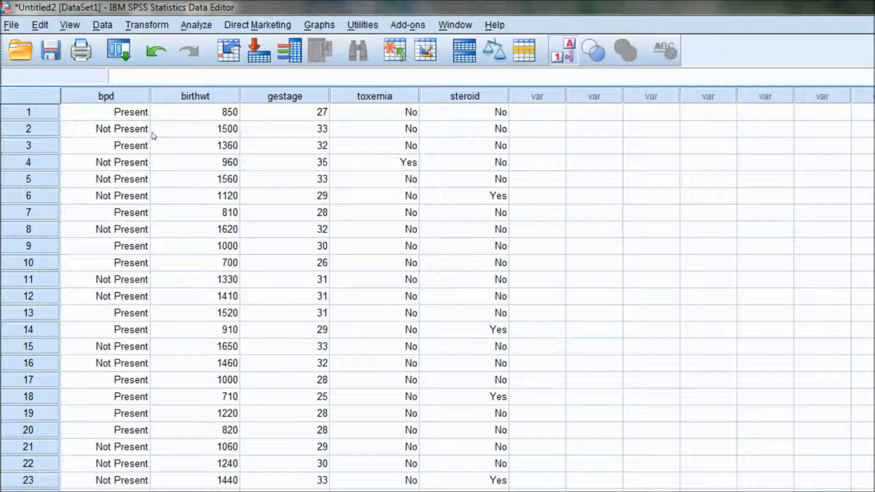
{"action": "left_click", "coordinate": [69, 25]}
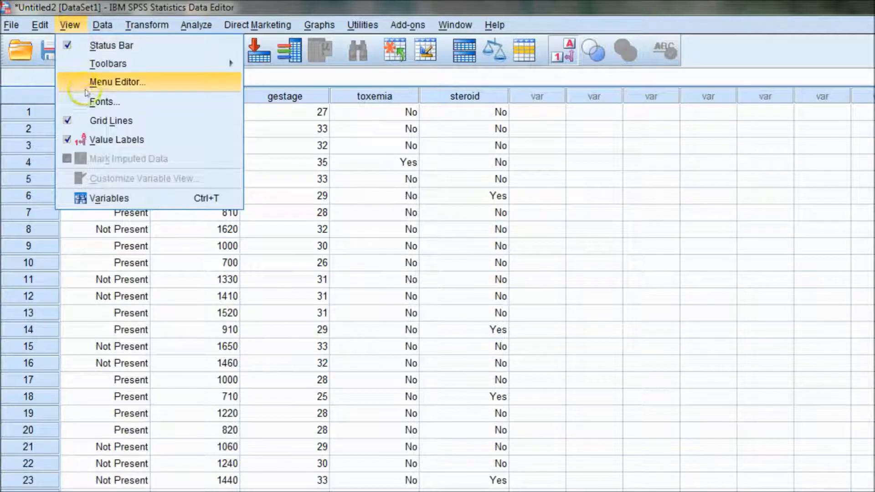
{"action": "left_click", "coordinate": [101, 135]}
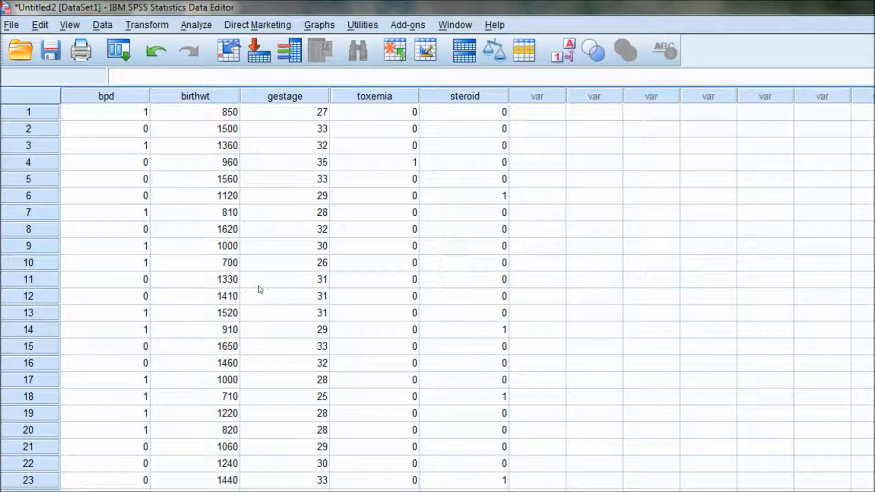
{"action": "left_click", "coordinate": [165, 28]}
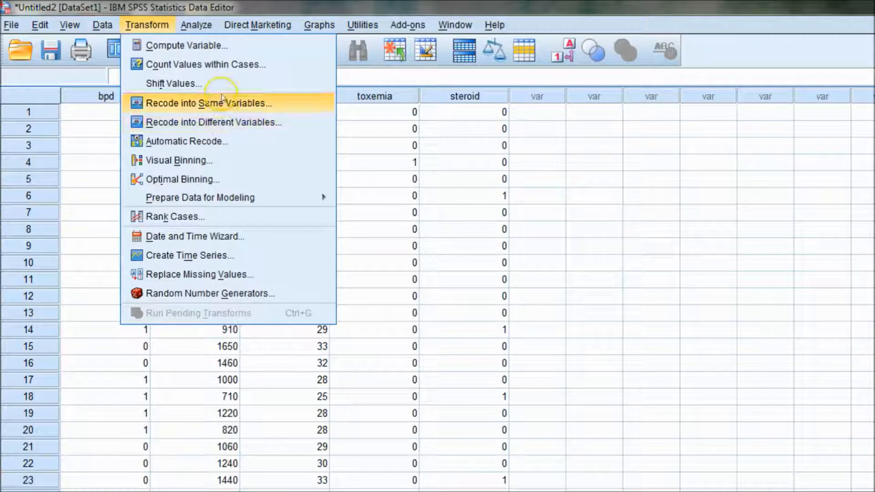
{"action": "left_click", "coordinate": [401, 146]}
{"action": "left_click", "coordinate": [394, 113]}
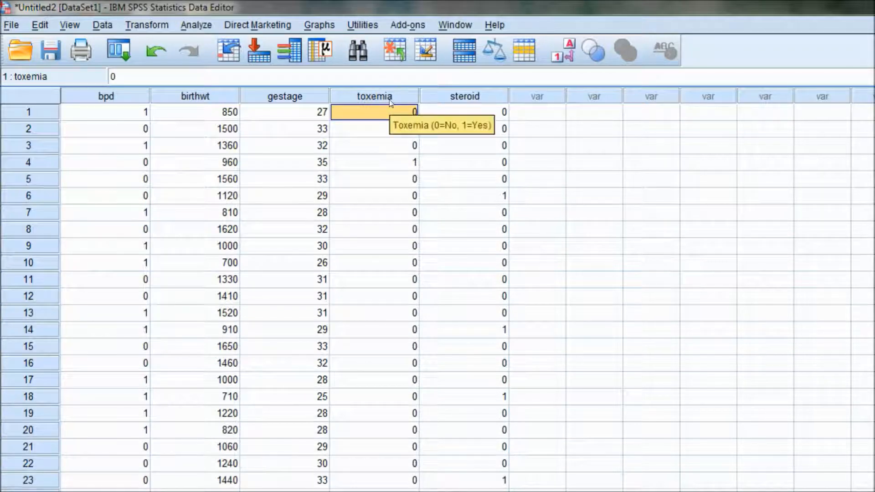
{"action": "left_click", "coordinate": [393, 111]}
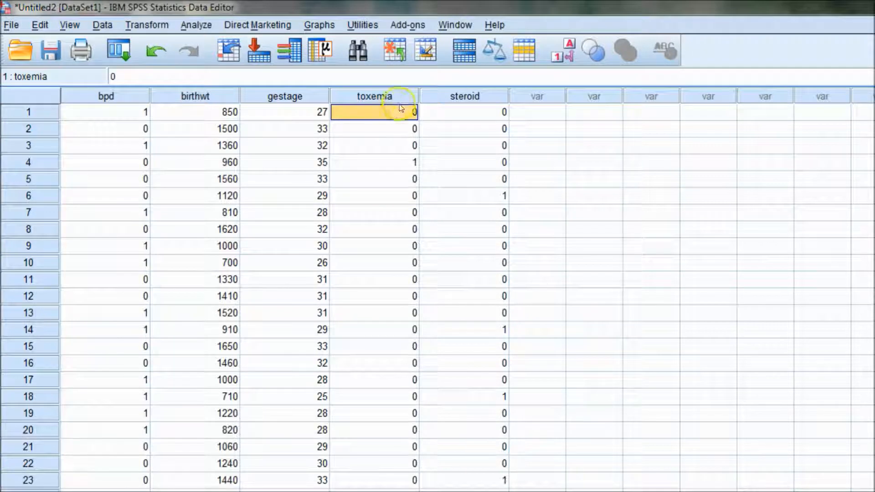
{"action": "left_click", "coordinate": [146, 25]}
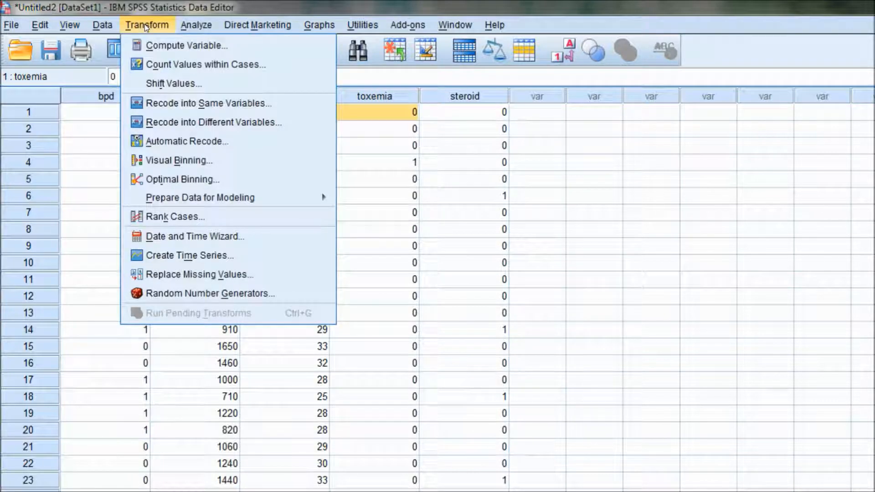
{"action": "left_click", "coordinate": [397, 118]}
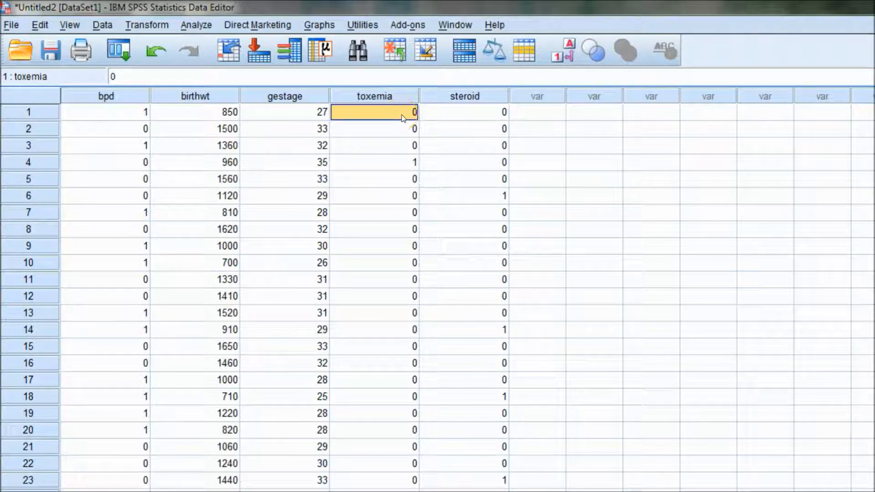
Set up Recode into Same Variables with toxemia as the variable and open its old and new values.
{"action": "left_click", "coordinate": [156, 25]}
{"action": "left_click", "coordinate": [211, 102]}
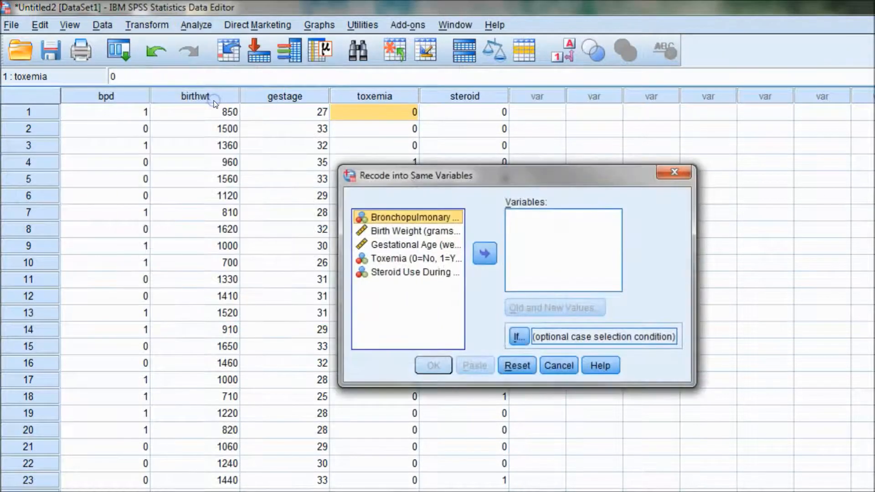
{"action": "left_click", "coordinate": [387, 259]}
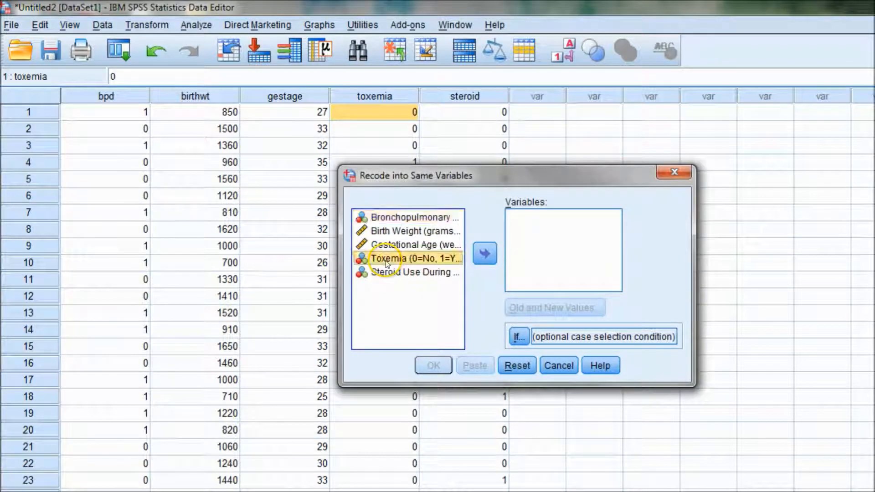
{"action": "left_click", "coordinate": [479, 261]}
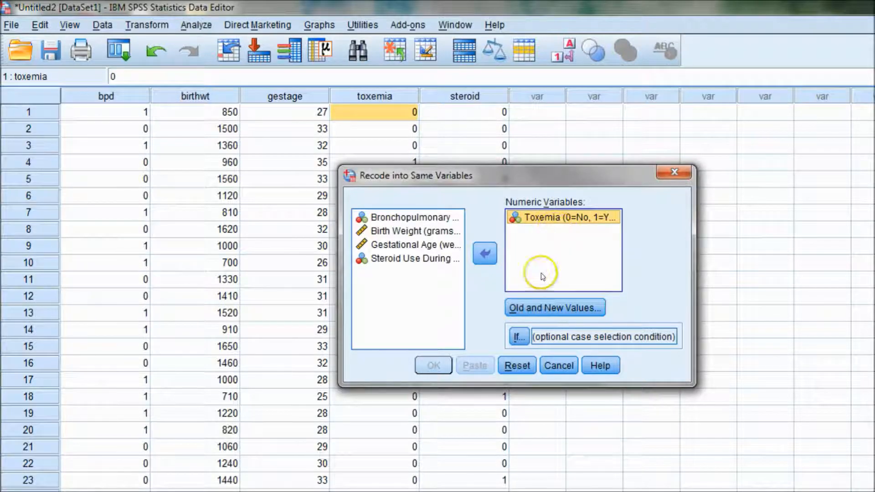
{"action": "left_click", "coordinate": [549, 308]}
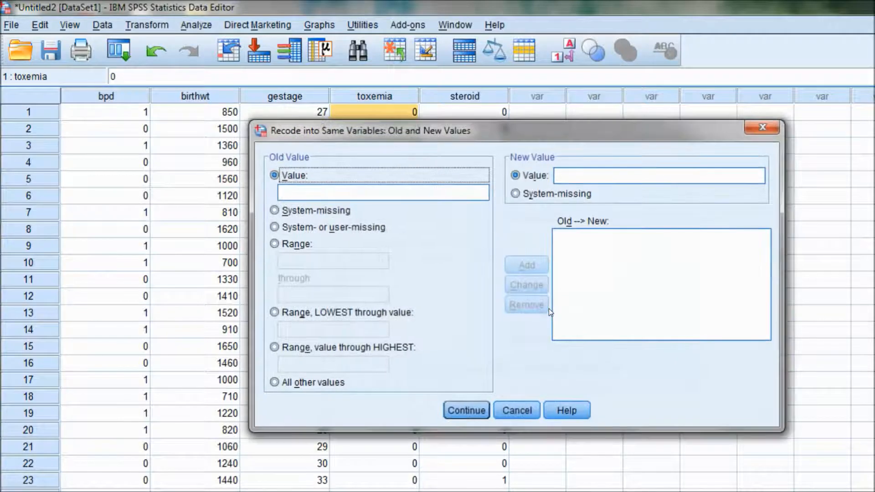
Define the toxemia recoding so that old value 0 becomes 1 and old value 1 becomes 2.
{"action": "left_click", "coordinate": [292, 192]}
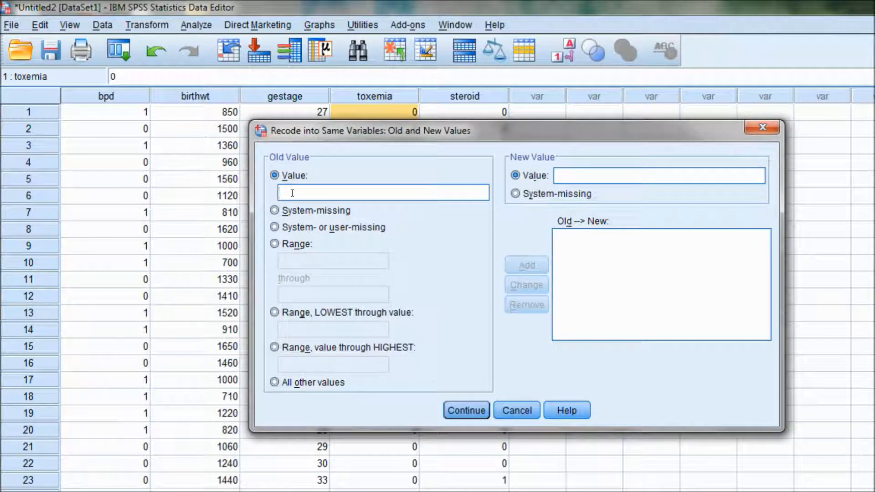
{"action": "type", "text": "0"}
{"action": "left_click", "coordinate": [604, 176]}
{"action": "type", "text": "1"}
{"action": "left_click", "coordinate": [529, 265]}
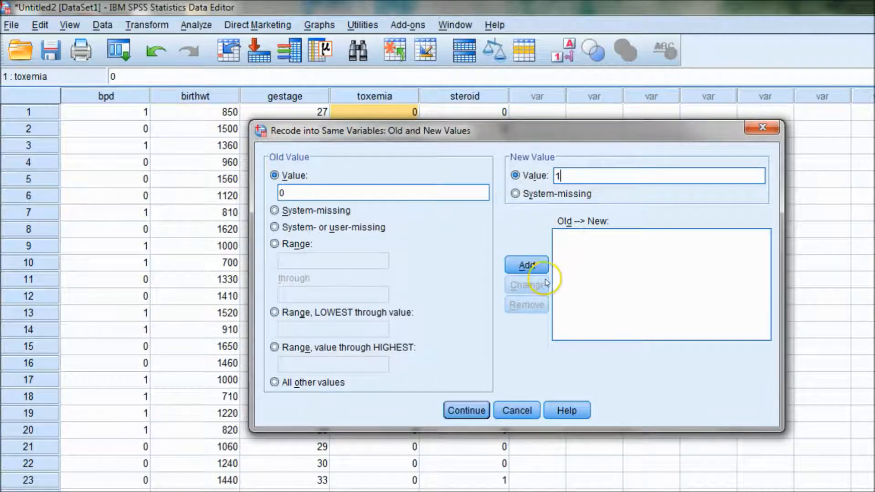
{"action": "left_click", "coordinate": [317, 189]}
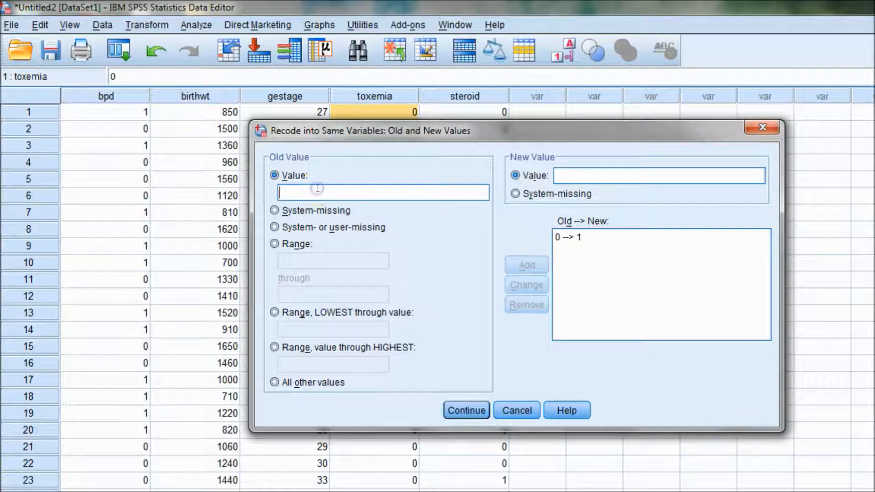
{"action": "type", "text": "1"}
{"action": "left_click", "coordinate": [577, 174]}
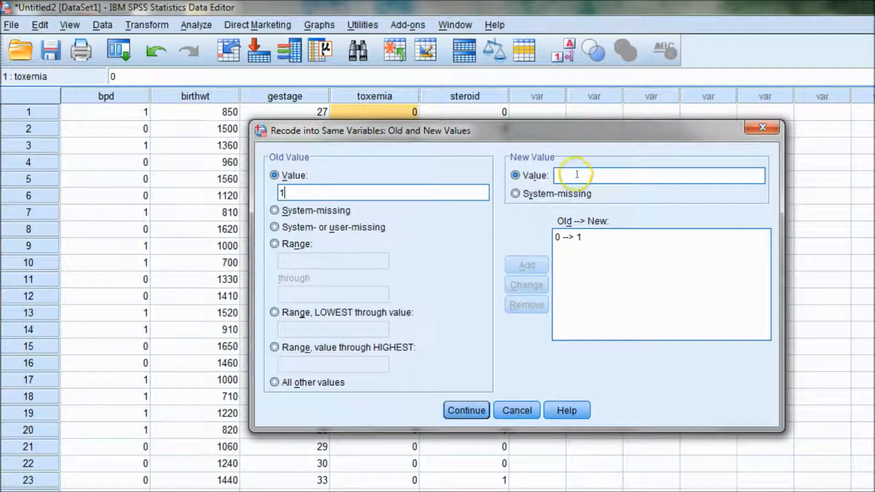
{"action": "type", "text": "2"}
{"action": "left_click", "coordinate": [527, 257]}
{"action": "left_click", "coordinate": [481, 407]}
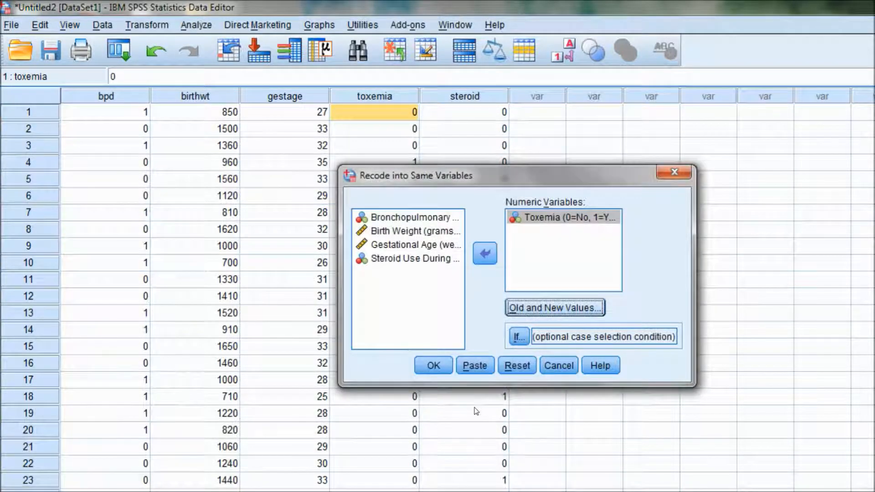
Run the toxemia recode, check its command in the output log, and return to the data.
{"action": "left_click", "coordinate": [439, 365]}
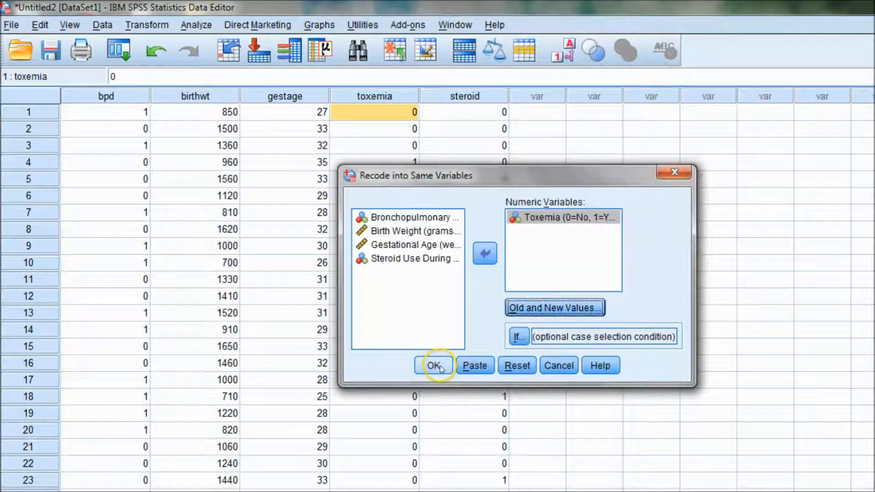
{"action": "left_click", "coordinate": [518, 339]}
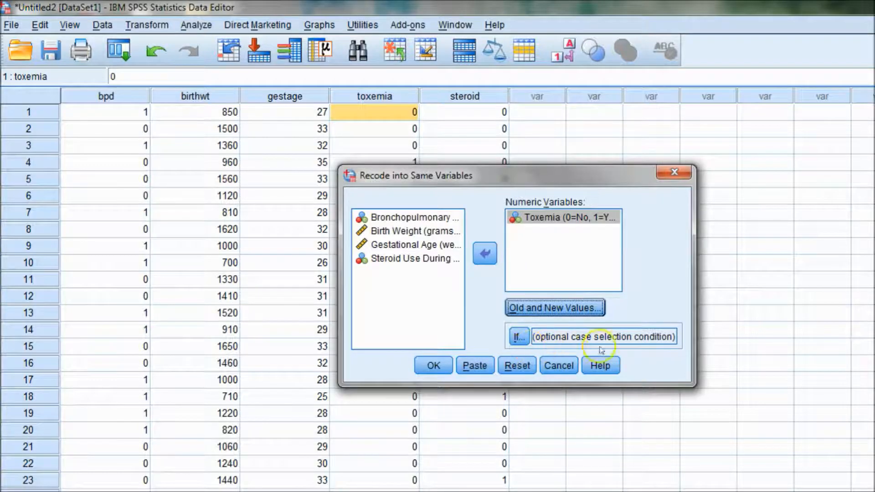
{"action": "left_click", "coordinate": [431, 366]}
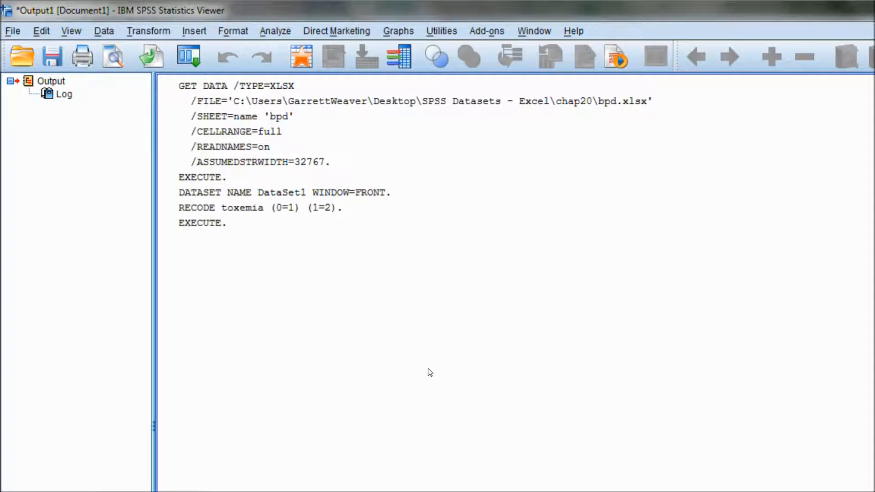
{"action": "left_click", "coordinate": [220, 211]}
{"action": "left_click", "coordinate": [874, 7]}
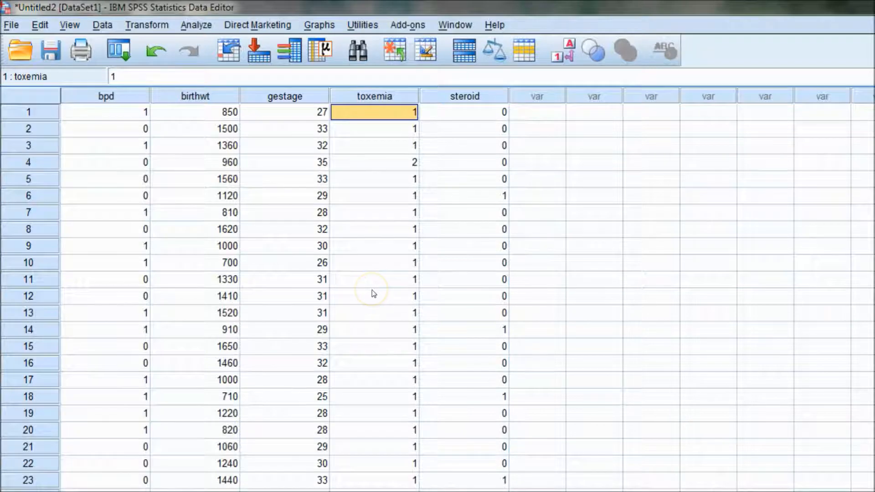
{"action": "left_click", "coordinate": [154, 25]}
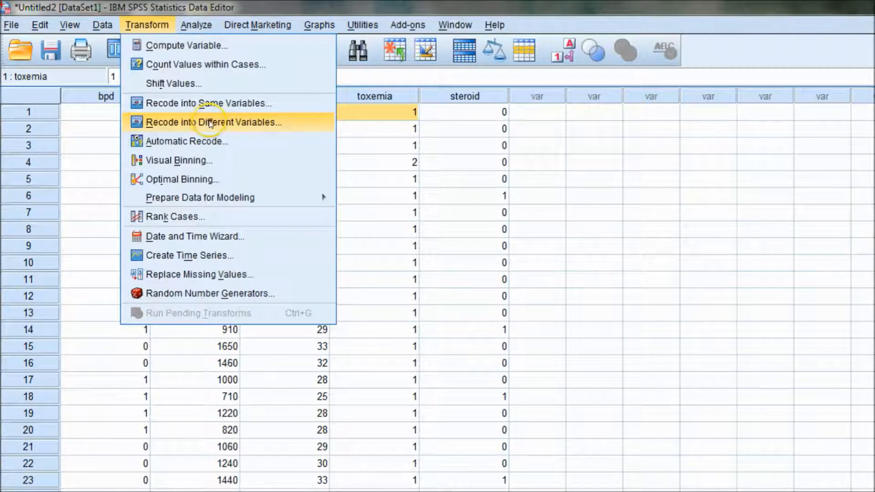
{"action": "left_click", "coordinate": [434, 143]}
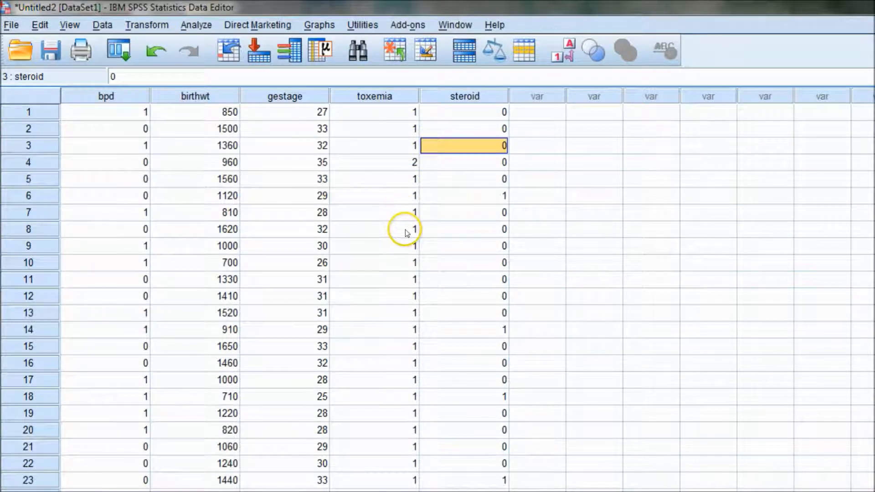
{"action": "left_click", "coordinate": [222, 115]}
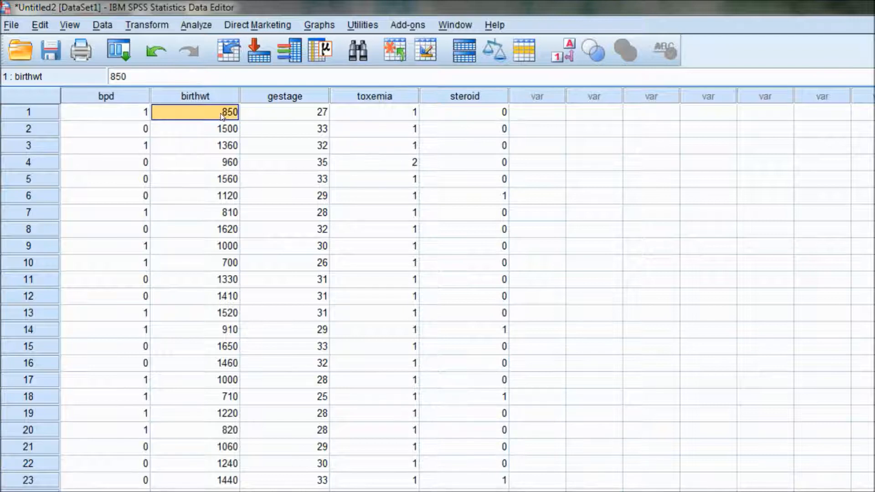
{"action": "left_click", "coordinate": [116, 118]}
{"action": "left_click", "coordinate": [190, 129]}
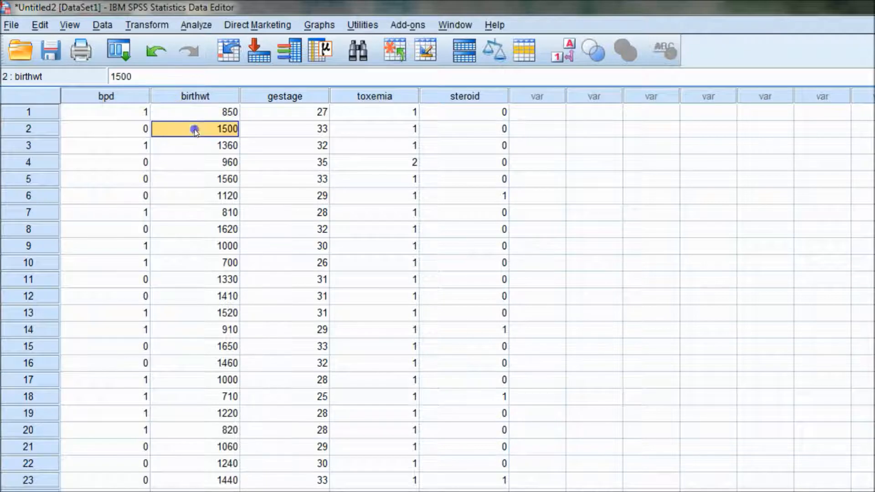
{"action": "left_click", "coordinate": [205, 150]}
{"action": "left_click", "coordinate": [210, 160]}
{"action": "left_click", "coordinate": [220, 114]}
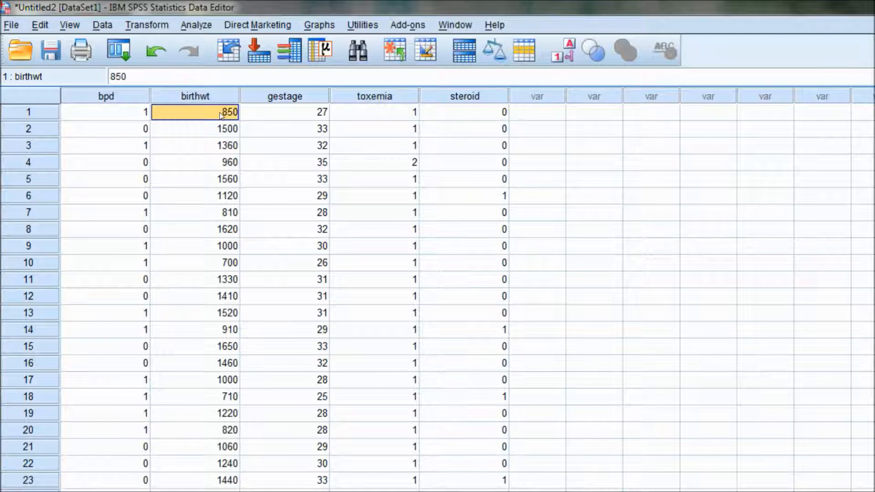
{"action": "left_click", "coordinate": [195, 24]}
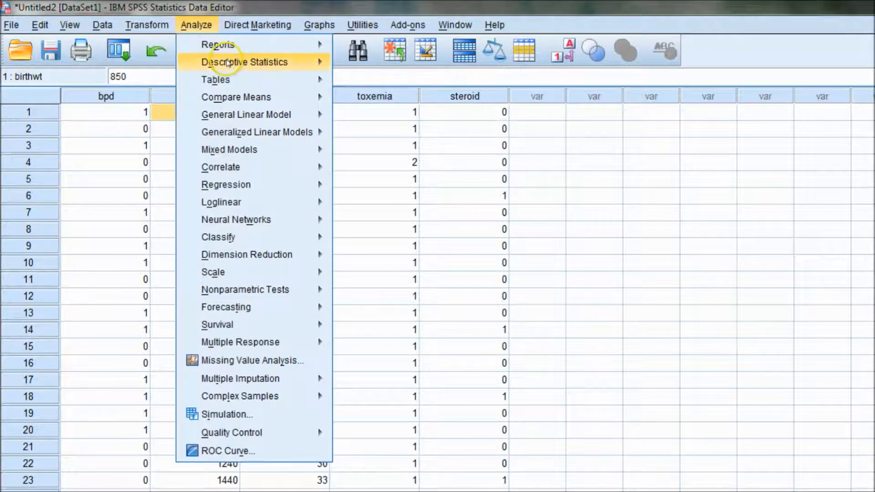
{"action": "mouse_move", "coordinate": [228, 63]}
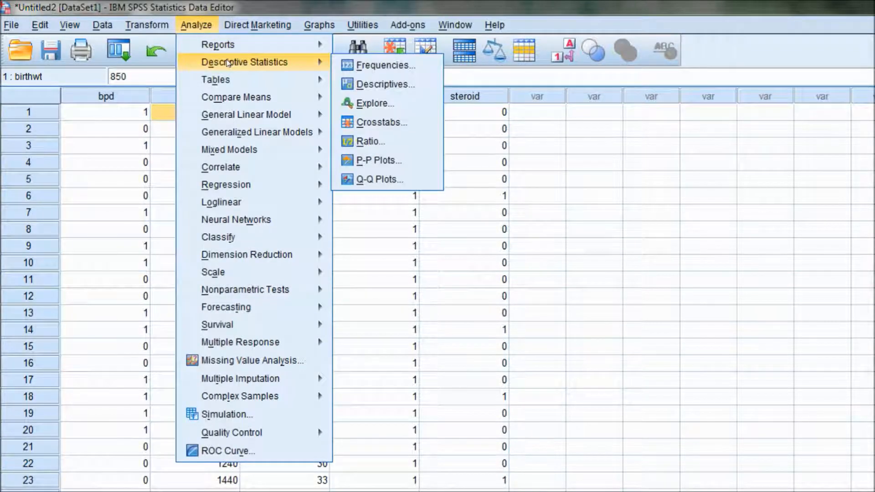
{"action": "left_click", "coordinate": [196, 25]}
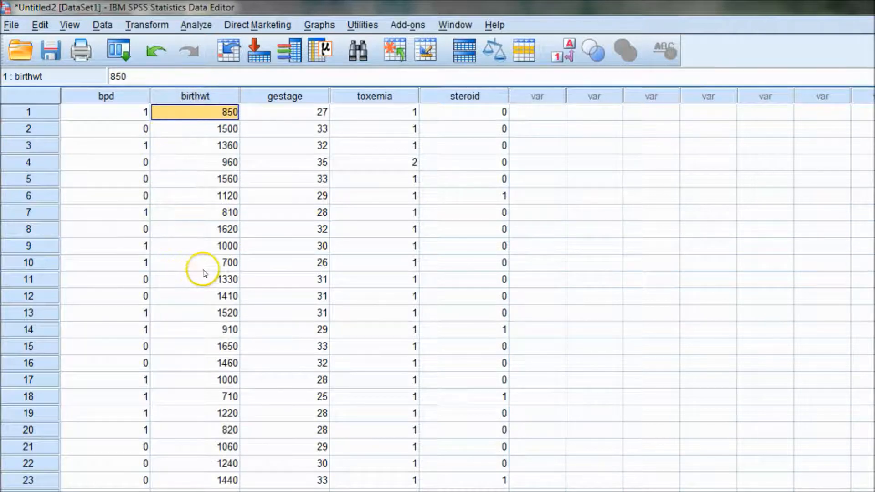
Set up a Frequencies analysis with Birth Weight (grams) as the only variable.
{"action": "left_click", "coordinate": [197, 27]}
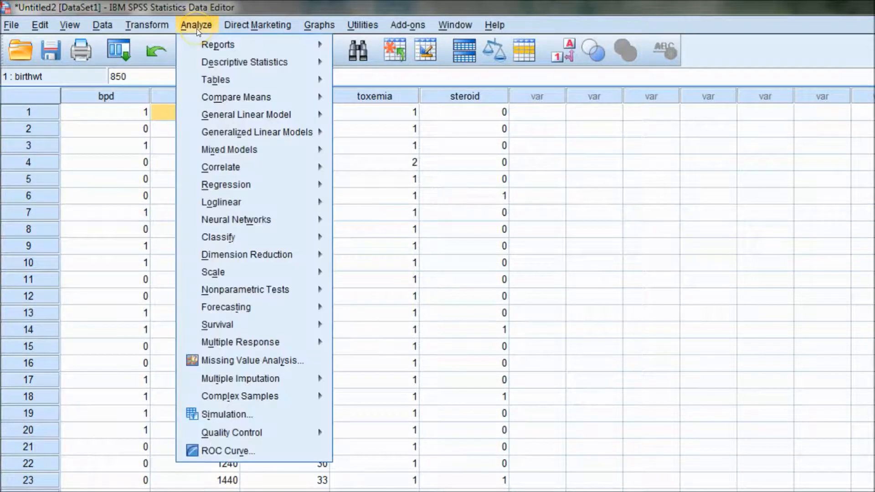
{"action": "mouse_move", "coordinate": [225, 63]}
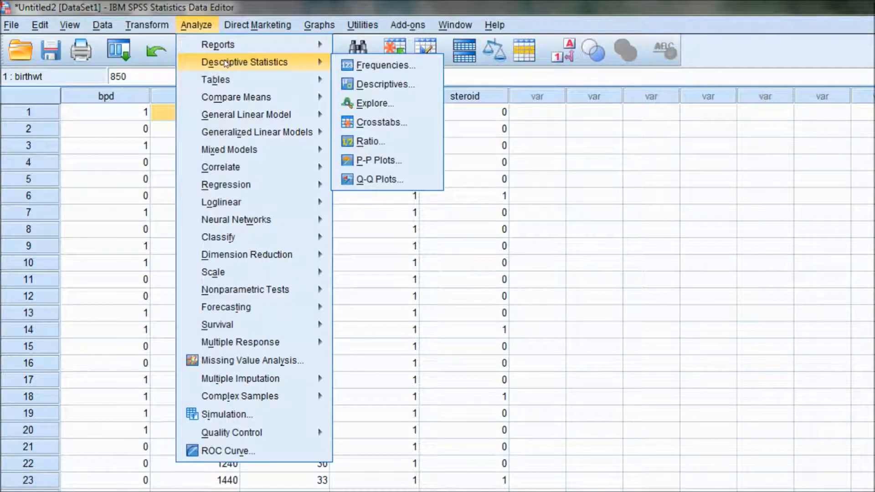
{"action": "left_click", "coordinate": [378, 69]}
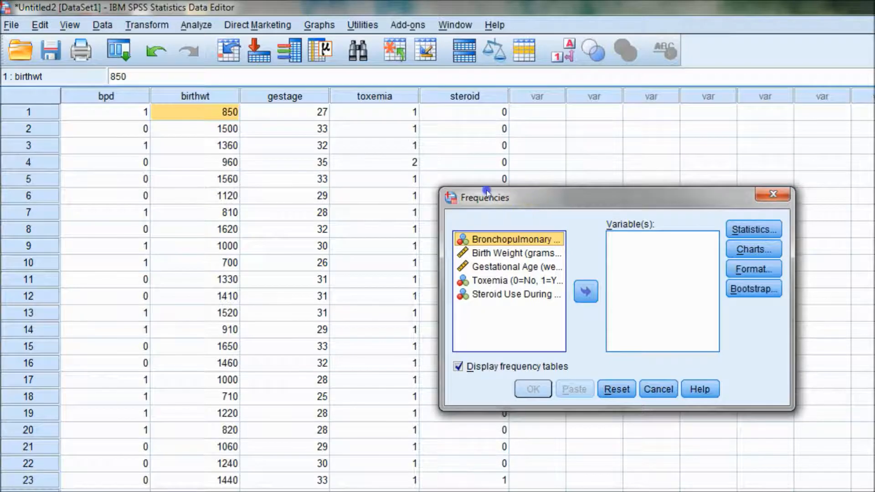
{"action": "left_click_drag", "start_coordinate": [529, 199], "coordinate": [468, 183]}
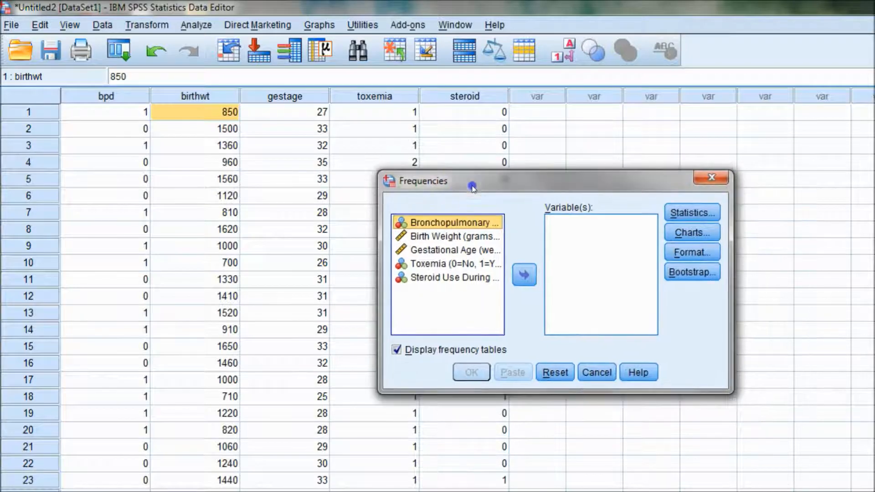
{"action": "left_click", "coordinate": [454, 236]}
{"action": "left_click", "coordinate": [524, 275]}
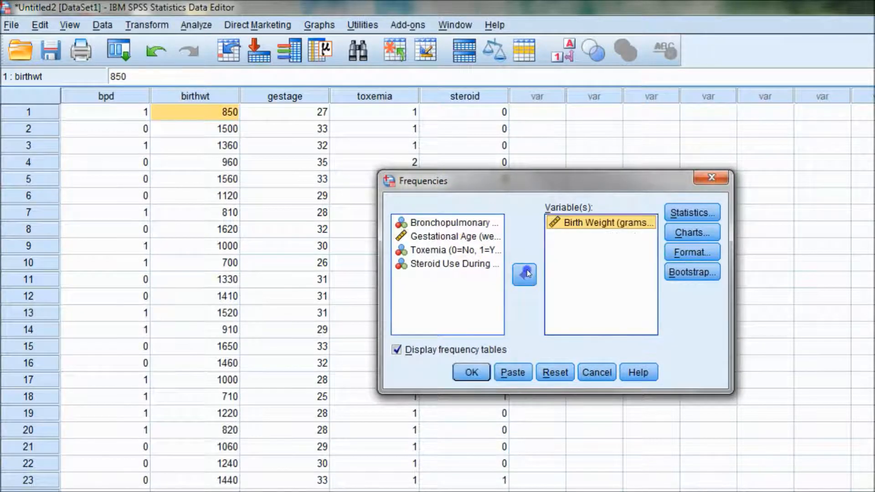
Request quartiles, the mean and the median as the statistics for the birth weight frequencies.
{"action": "left_click", "coordinate": [704, 214]}
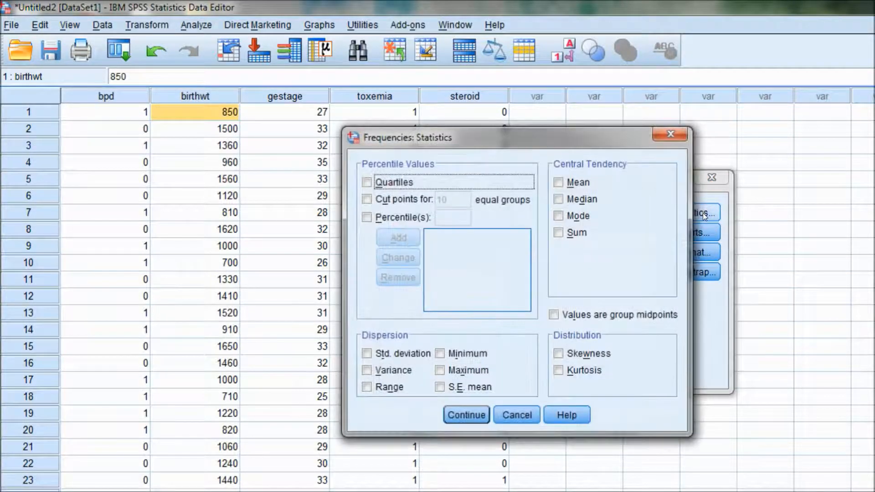
{"action": "left_click", "coordinate": [367, 182]}
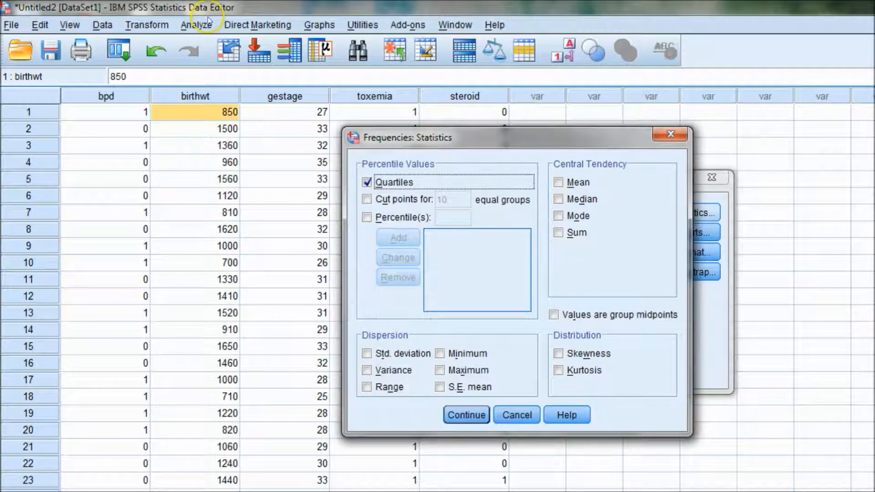
{"action": "left_click", "coordinate": [558, 184]}
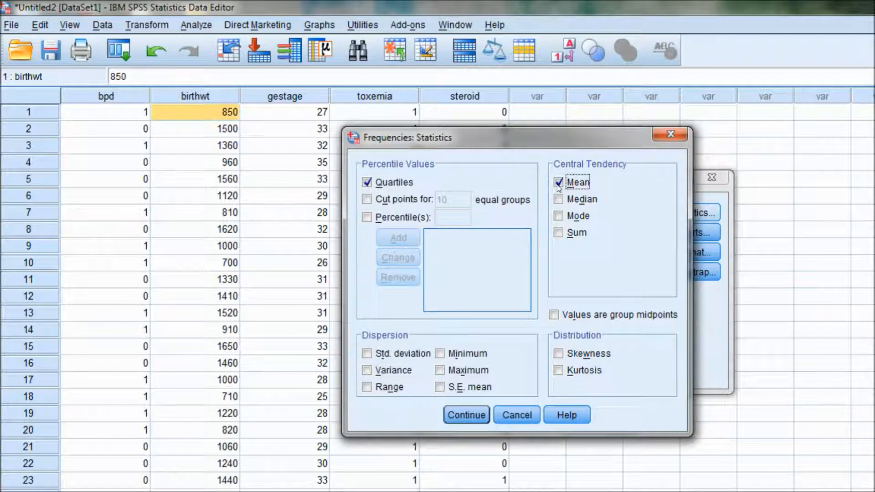
{"action": "left_click", "coordinate": [568, 201]}
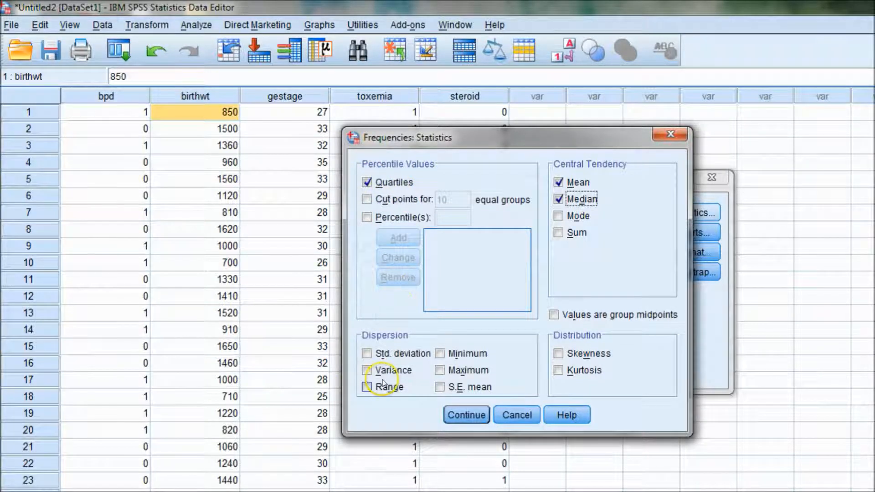
{"action": "left_click", "coordinate": [468, 415]}
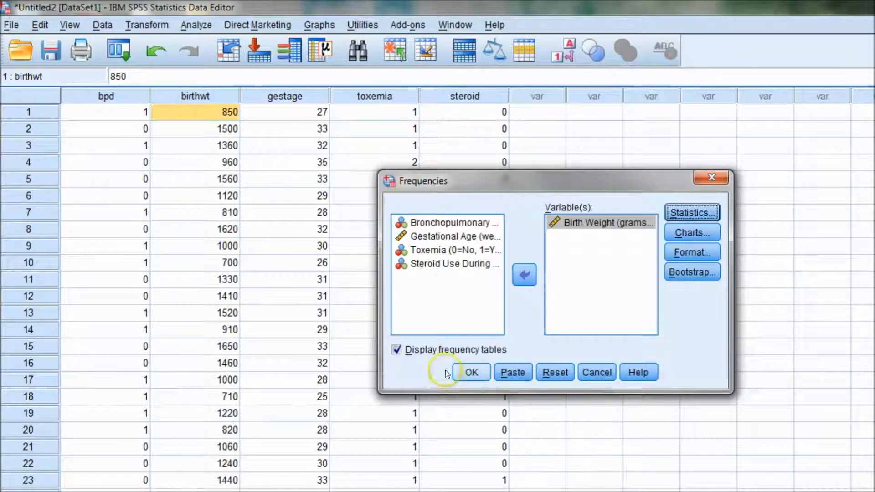
Turn off the frequency tables, run the birth weight analysis, and review the resulting statistics table in the output.
{"action": "left_click", "coordinate": [397, 350]}
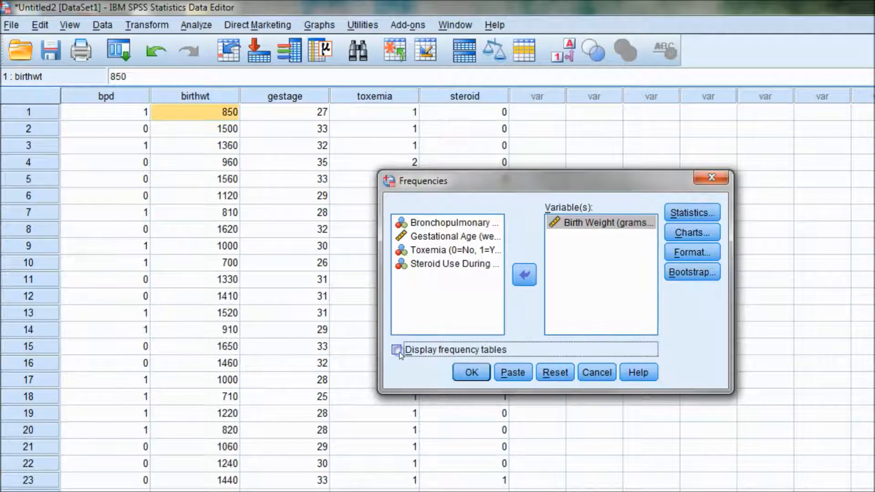
{"action": "left_click", "coordinate": [471, 373]}
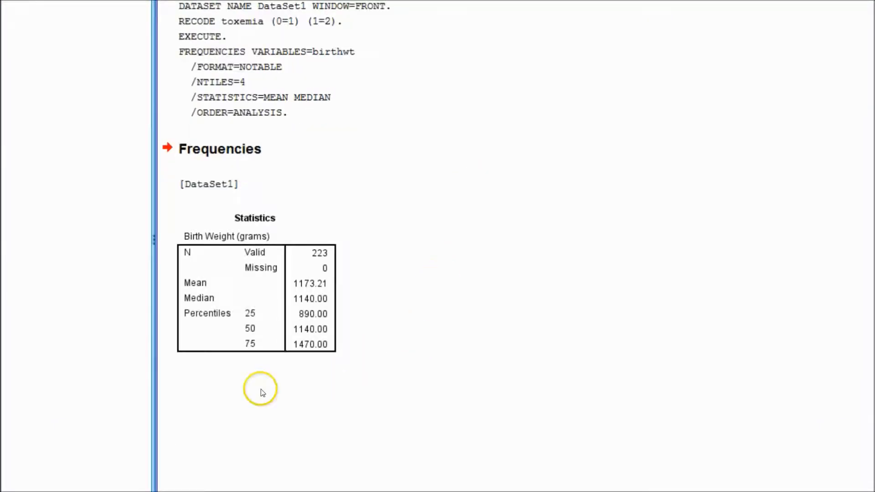
{"action": "left_click", "coordinate": [179, 329]}
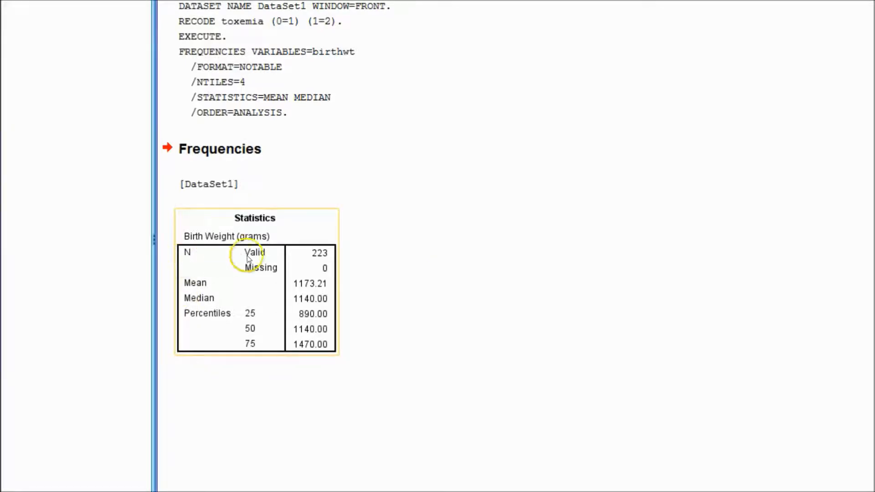
{"action": "left_click", "coordinate": [412, 285]}
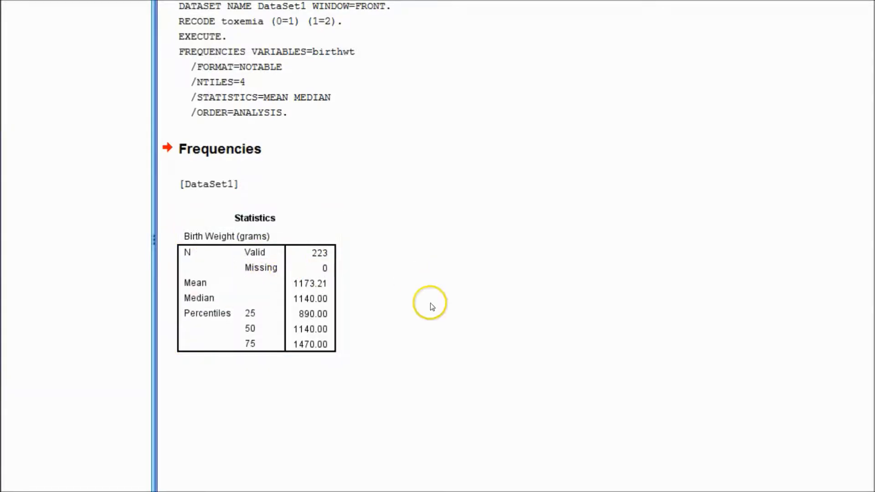
{"action": "left_click", "coordinate": [347, 299]}
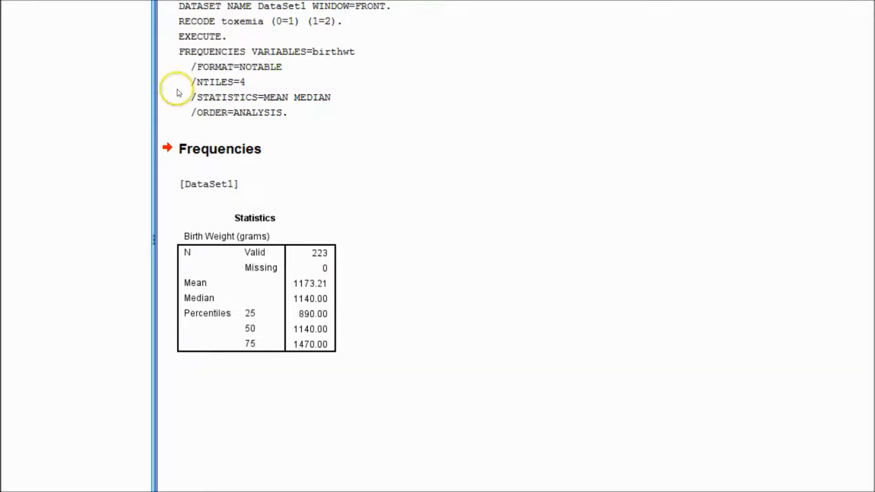
Return to the data and set up Recode into Different Variables with birthwt as the input variable.
{"action": "mouse_move", "coordinate": [397, 491]}
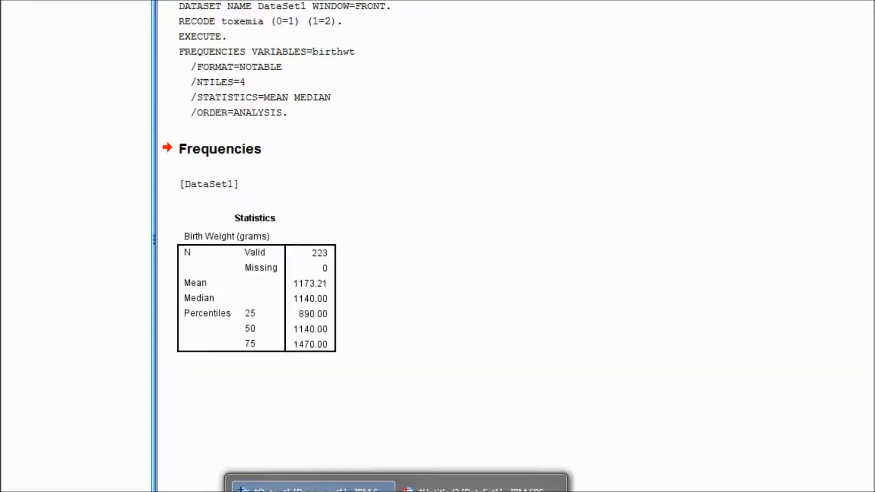
{"action": "left_click", "coordinate": [310, 489]}
{"action": "left_click", "coordinate": [137, 24]}
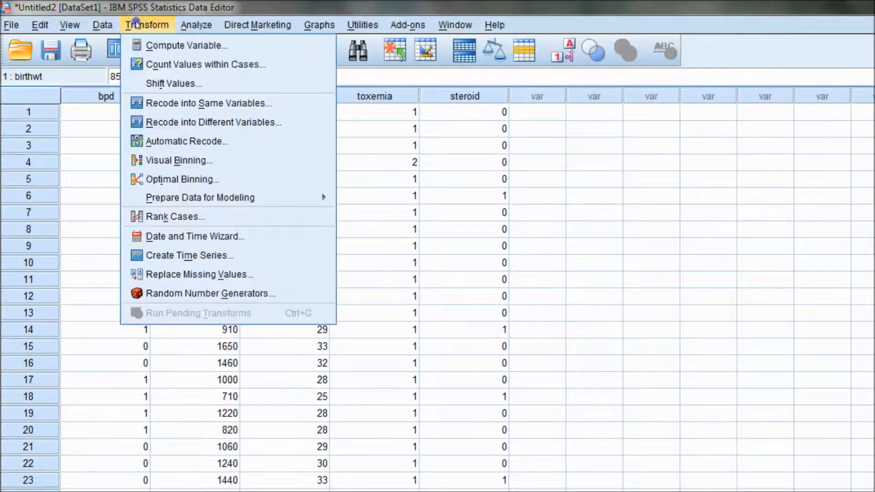
{"action": "left_click", "coordinate": [183, 121]}
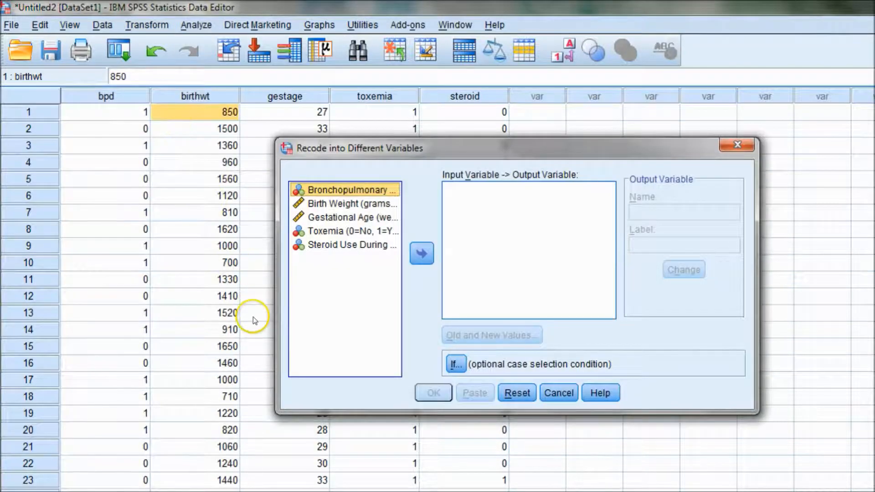
{"action": "left_click", "coordinate": [352, 203]}
{"action": "left_click", "coordinate": [419, 250]}
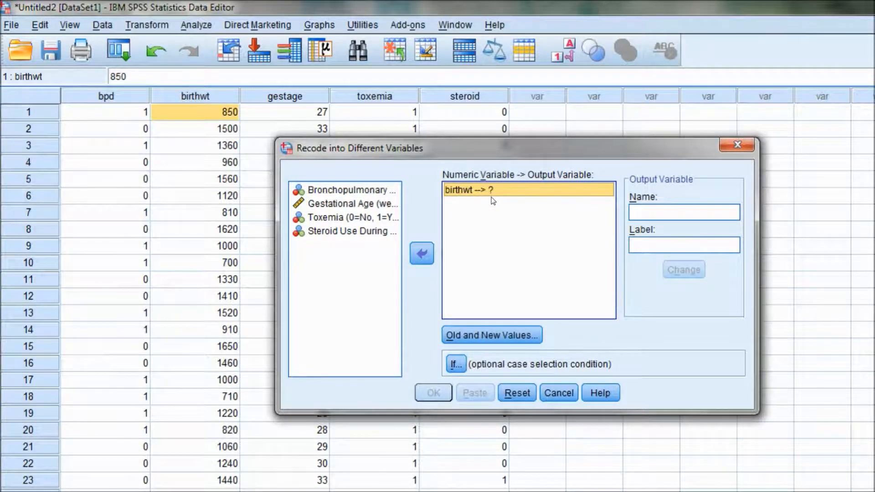
Assign birthwt the output variable birthwt_cat with the label "Birth Weight (Categorized, quartiles)".
{"action": "left_click", "coordinate": [648, 213]}
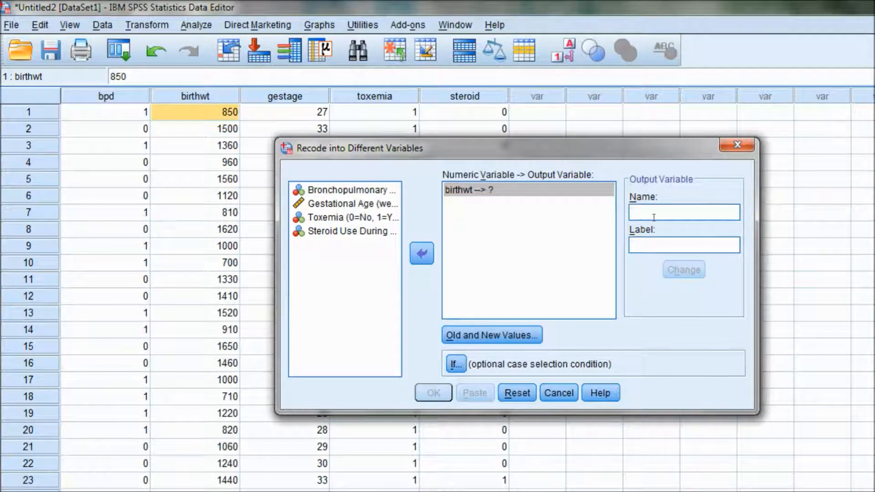
{"action": "type", "text": "birth"}
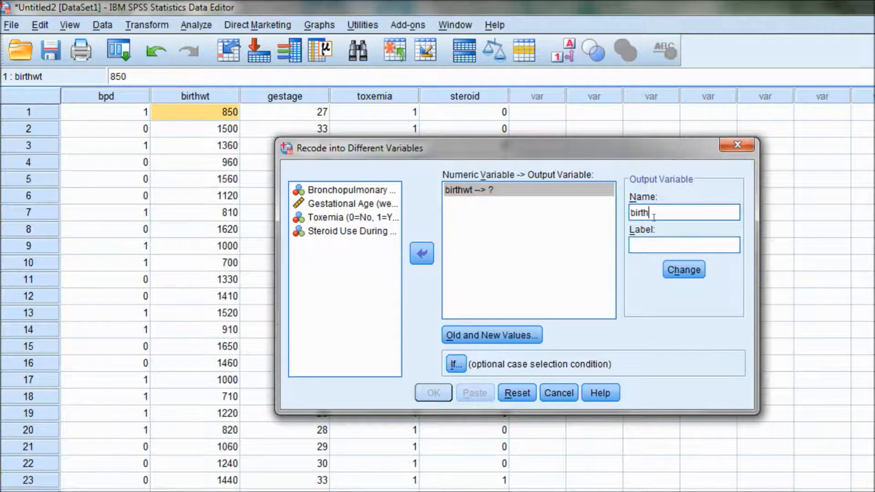
{"action": "type", "text": "wt_cat"}
{"action": "left_click", "coordinate": [658, 246]}
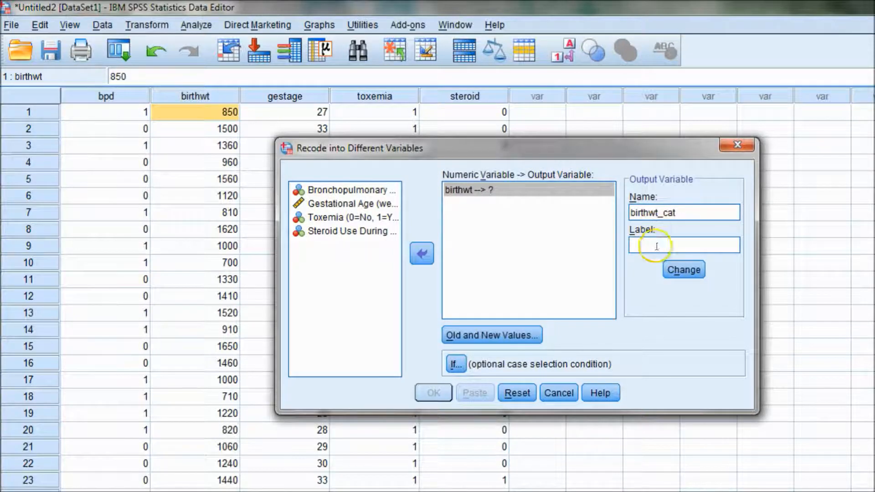
{"action": "type", "text": "Birth Weight"}
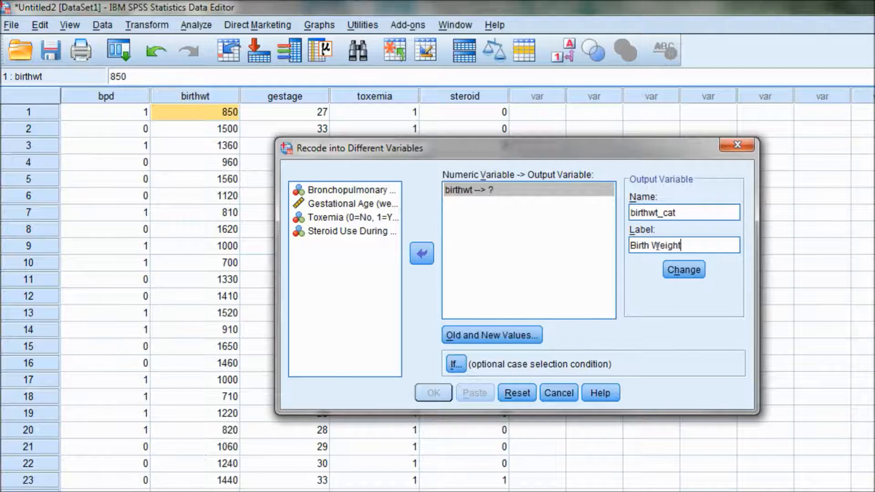
{"action": "type", "text": " (Categorized"}
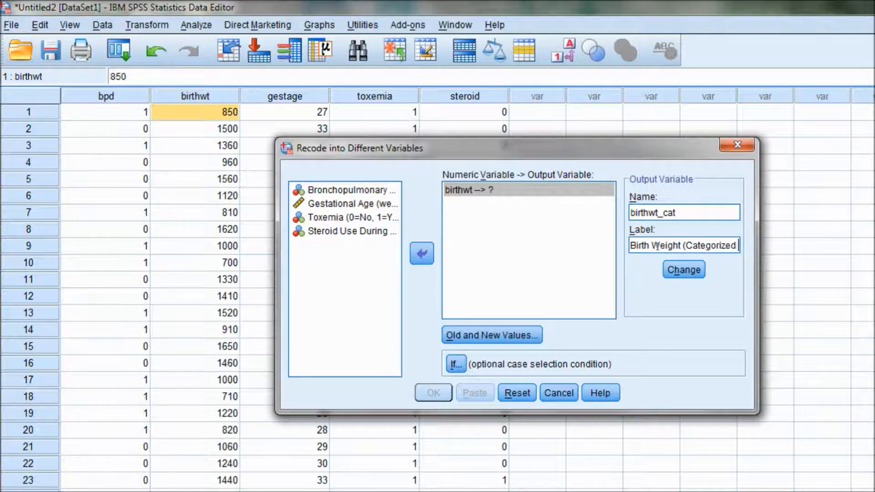
{"action": "type", "text": ","}
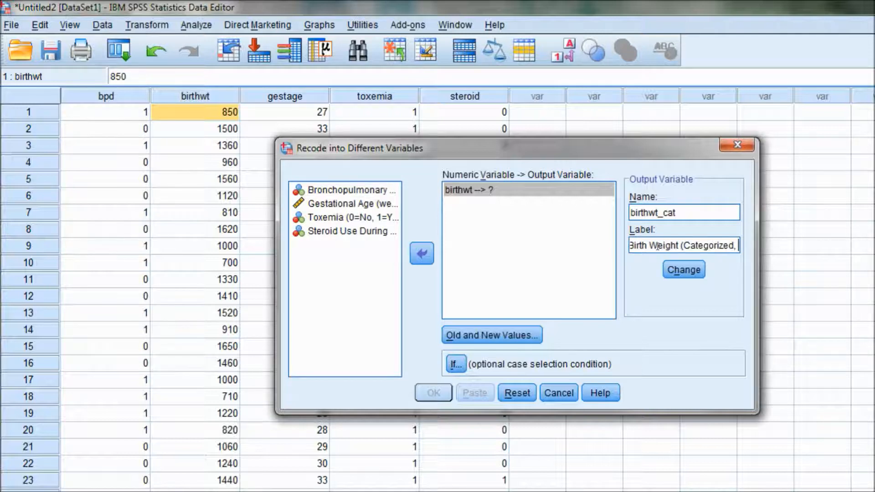
{"action": "type", "text": " quartile"}
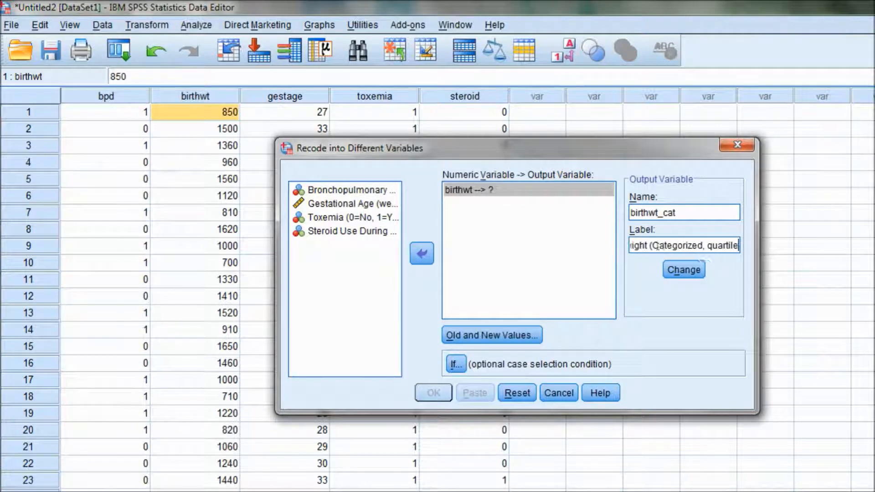
{"action": "type", "text": "s)"}
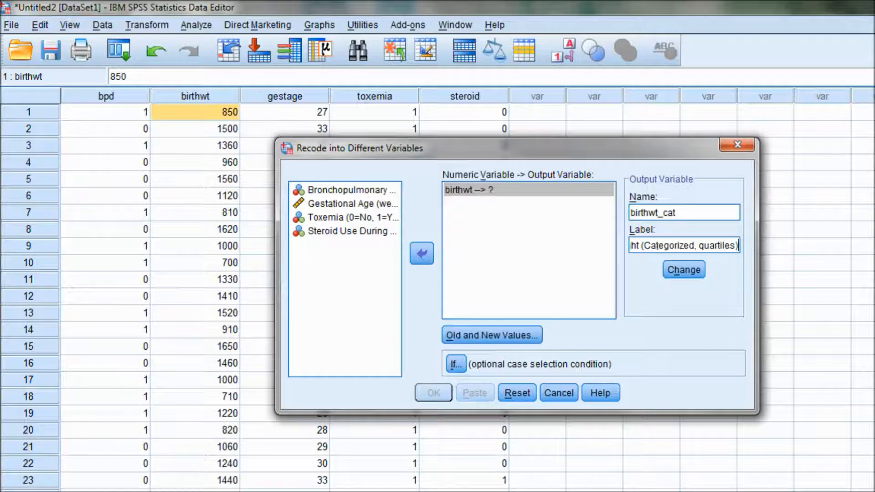
{"action": "left_click", "coordinate": [683, 270]}
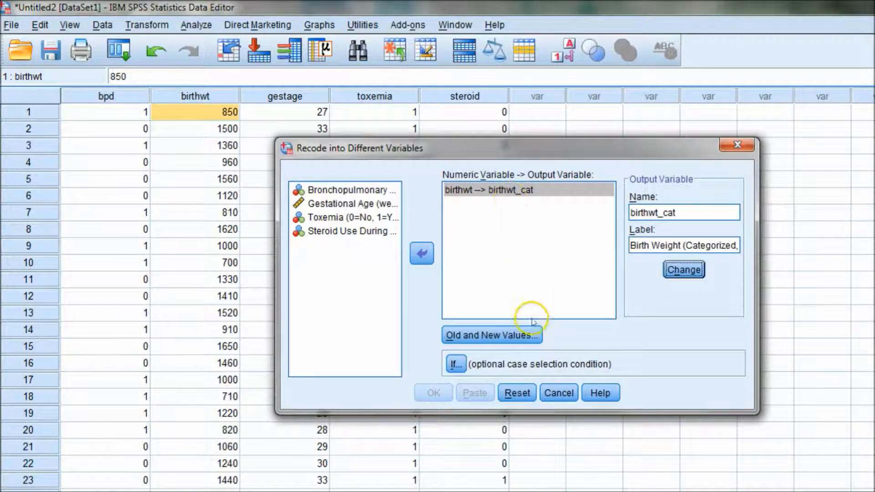
Open the old and new values for birthwt_cat and add a rule recoding the range 0 through 890 to 0.
{"action": "left_click", "coordinate": [527, 335]}
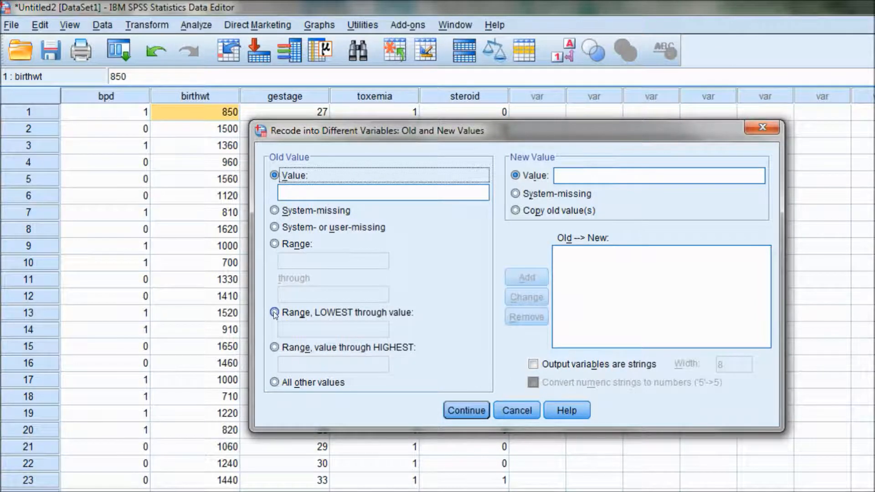
{"action": "left_click", "coordinate": [274, 245]}
{"action": "left_click", "coordinate": [290, 260]}
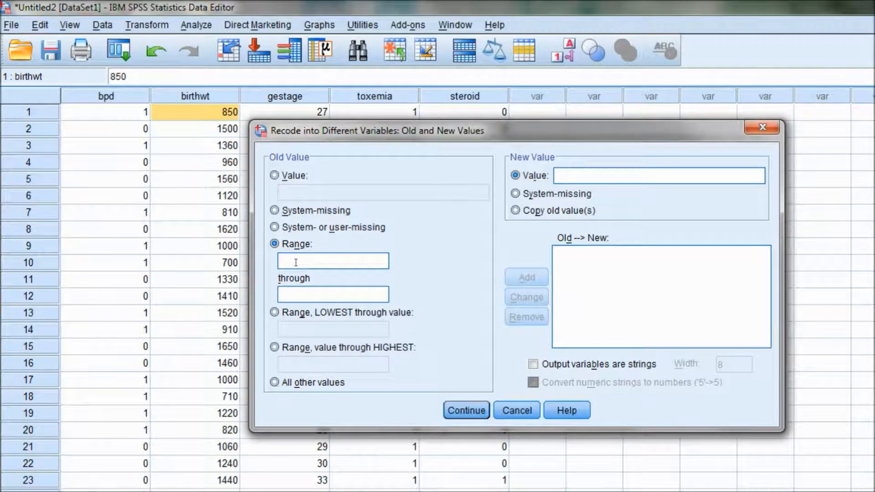
{"action": "type", "text": "0"}
{"action": "left_click", "coordinate": [292, 292]}
{"action": "type", "text": "890"}
{"action": "left_click", "coordinate": [577, 173]}
{"action": "type", "text": "0"}
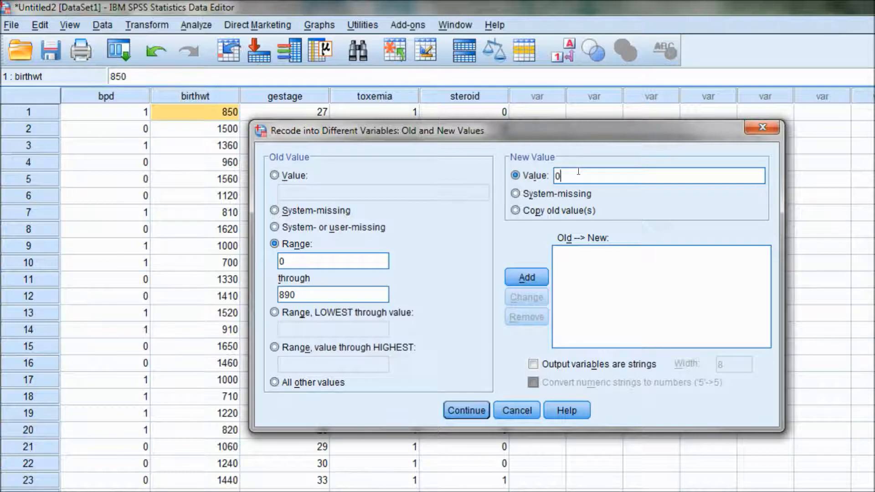
{"action": "left_click", "coordinate": [536, 278]}
{"action": "left_click", "coordinate": [536, 279]}
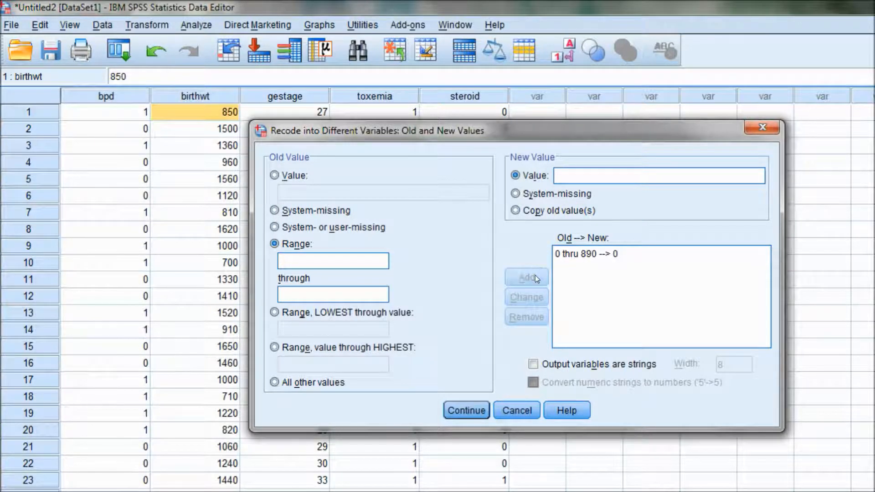
Add a rule recoding the birthwt range 891 through 1140 to 1.
{"action": "left_click", "coordinate": [293, 260]}
{"action": "type", "text": "891"}
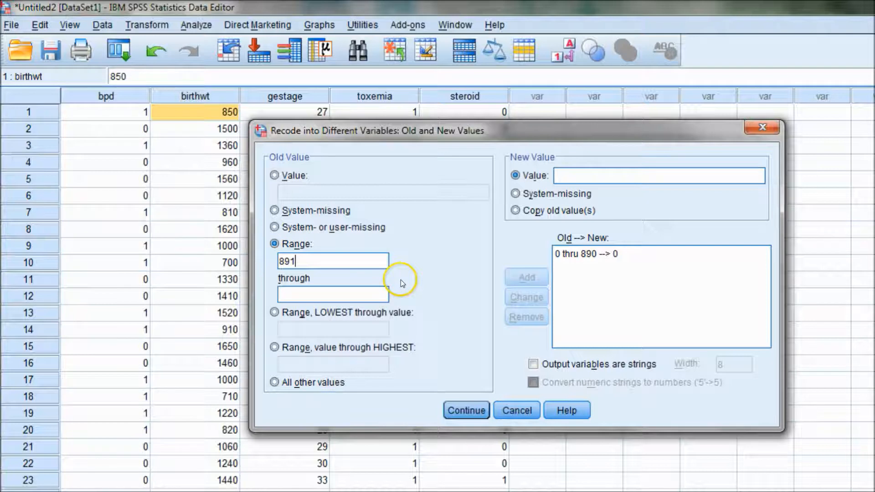
{"action": "left_click", "coordinate": [345, 295]}
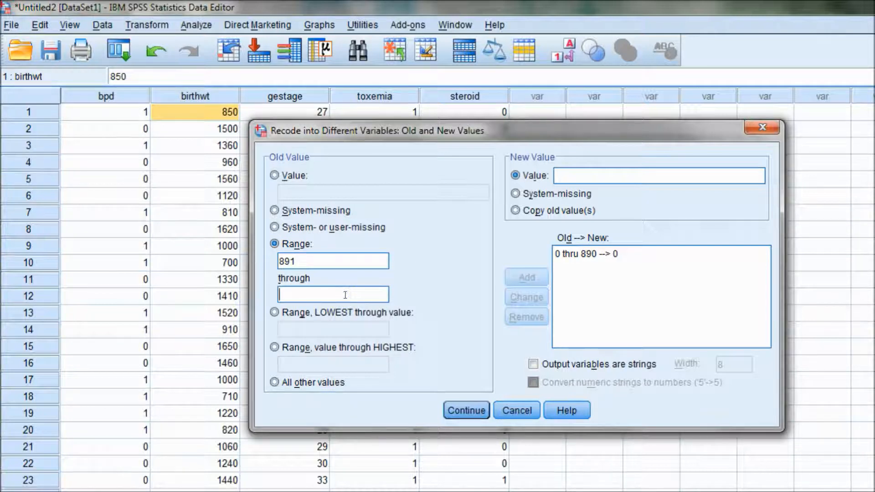
{"action": "type", "text": "1140"}
{"action": "left_click", "coordinate": [596, 173]}
{"action": "type", "text": "1"}
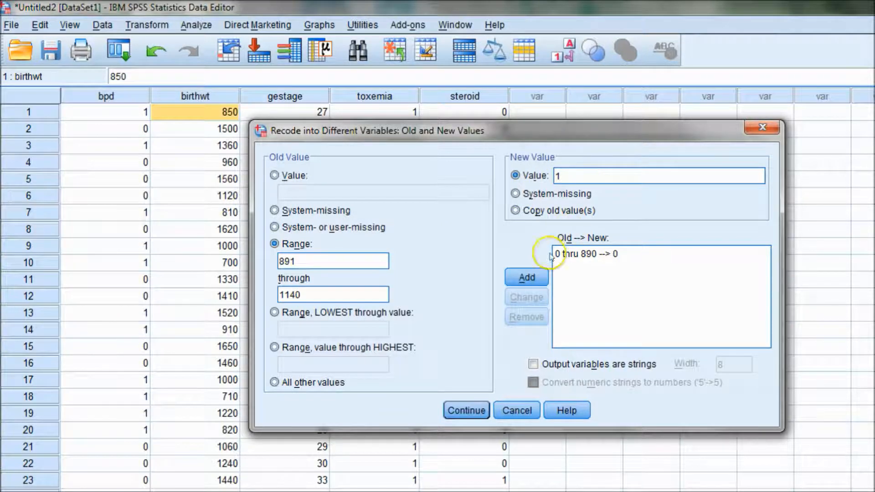
{"action": "left_click", "coordinate": [536, 276]}
Add a rule recoding the birthwt range 1141 through 1470 to 2.
{"action": "left_click", "coordinate": [293, 259]}
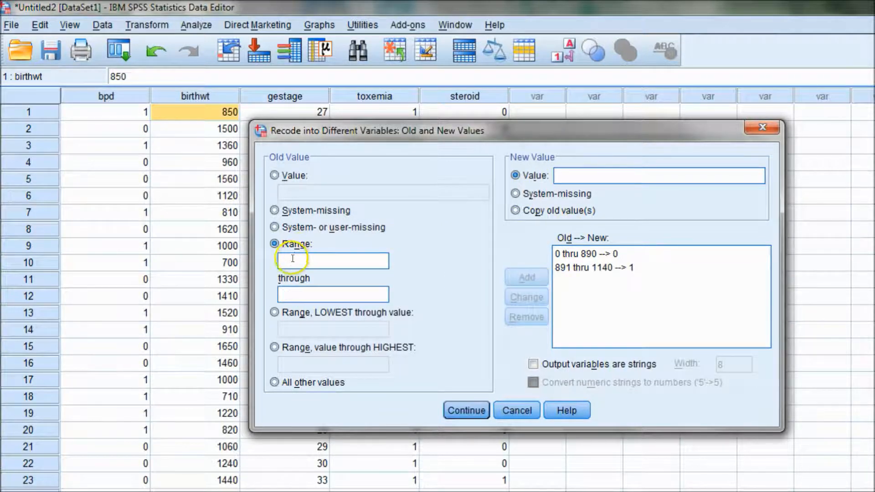
{"action": "type", "text": "1141"}
{"action": "left_click", "coordinate": [294, 294]}
{"action": "type", "text": "1470"}
{"action": "left_click", "coordinate": [643, 179]}
{"action": "type", "text": "2"}
{"action": "left_click", "coordinate": [544, 278]}
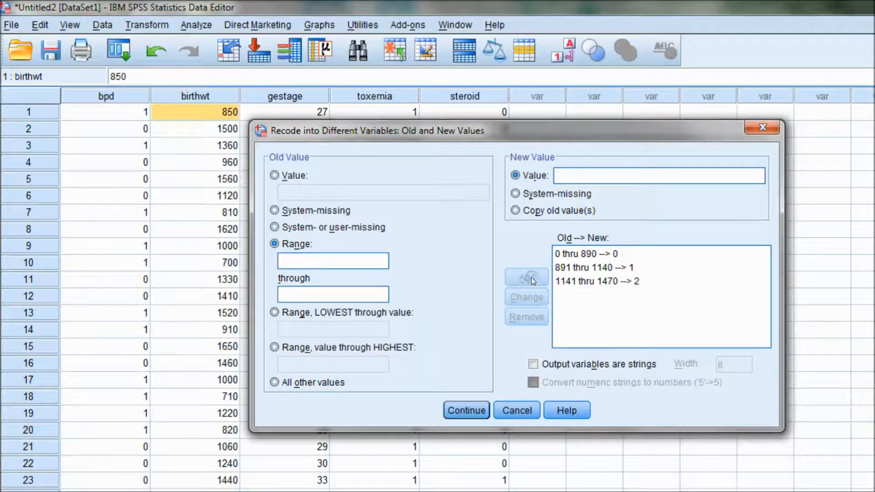
{"action": "left_click", "coordinate": [300, 262]}
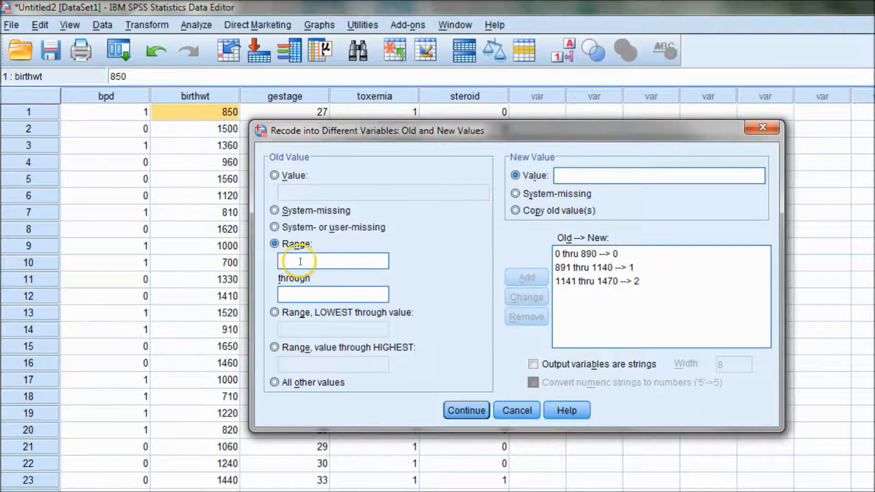
{"action": "type", "text": "1471"}
{"action": "left_click", "coordinate": [299, 301]}
{"action": "left_click_drag", "start_coordinate": [317, 261], "coordinate": [272, 261]}
Add a rule recoding all birthwt values from 1471 through the highest to 3.
{"action": "left_click", "coordinate": [274, 348]}
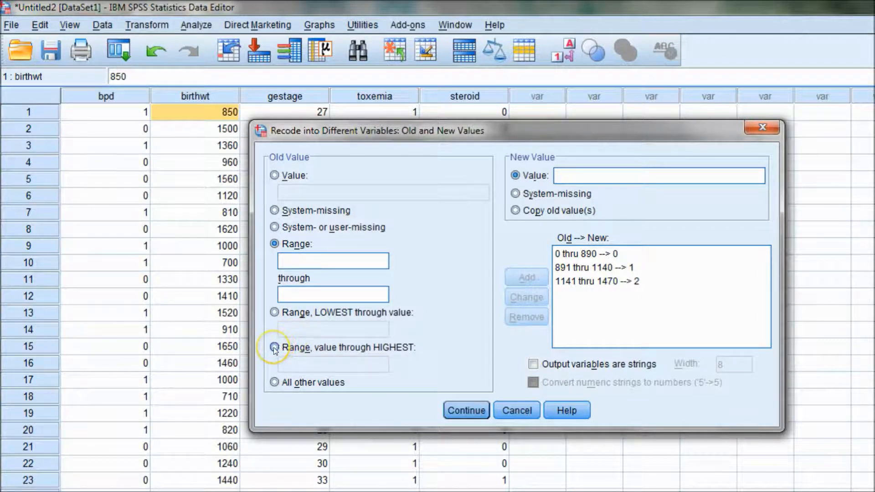
{"action": "left_click", "coordinate": [293, 364]}
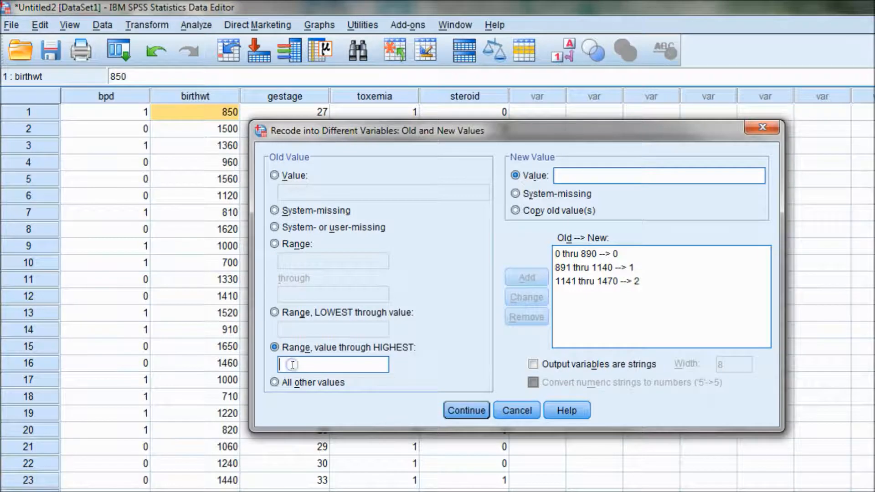
{"action": "type", "text": "1471"}
{"action": "left_click", "coordinate": [564, 177]}
{"action": "type", "text": "3"}
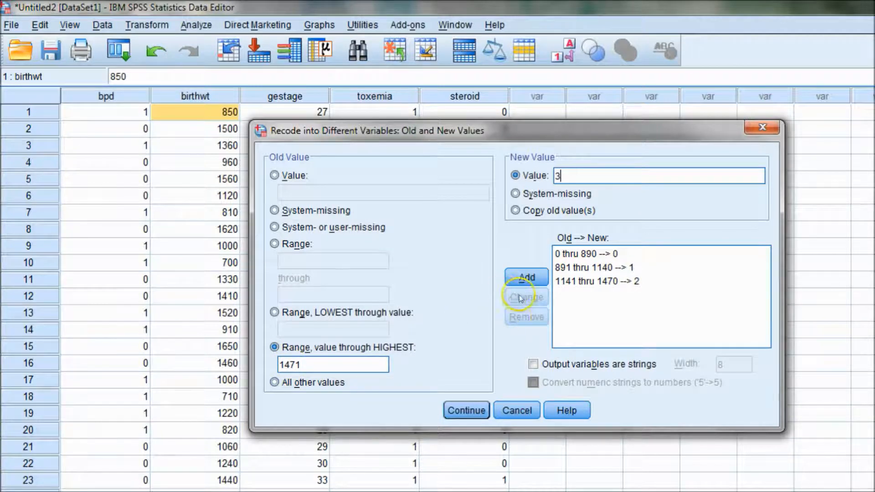
{"action": "left_click", "coordinate": [534, 277]}
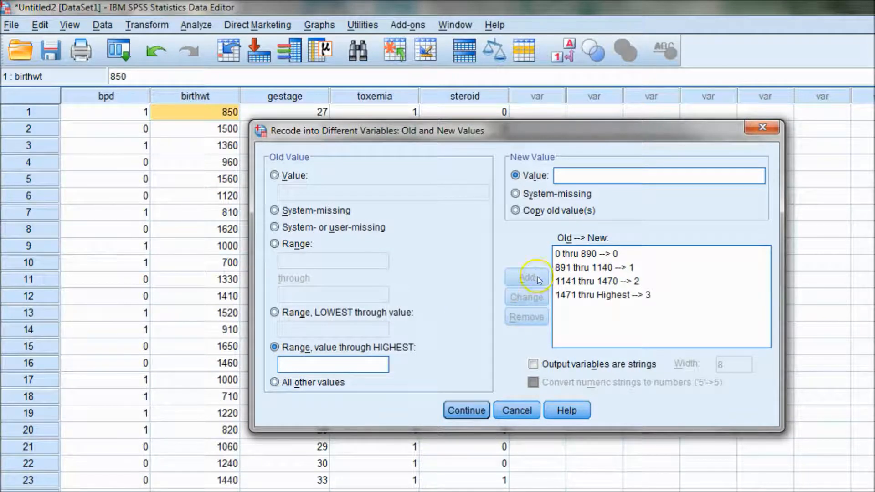
Accept the old and new value rules and run the recode to create birthwt_cat.
{"action": "left_click", "coordinate": [473, 417]}
{"action": "left_click", "coordinate": [468, 411]}
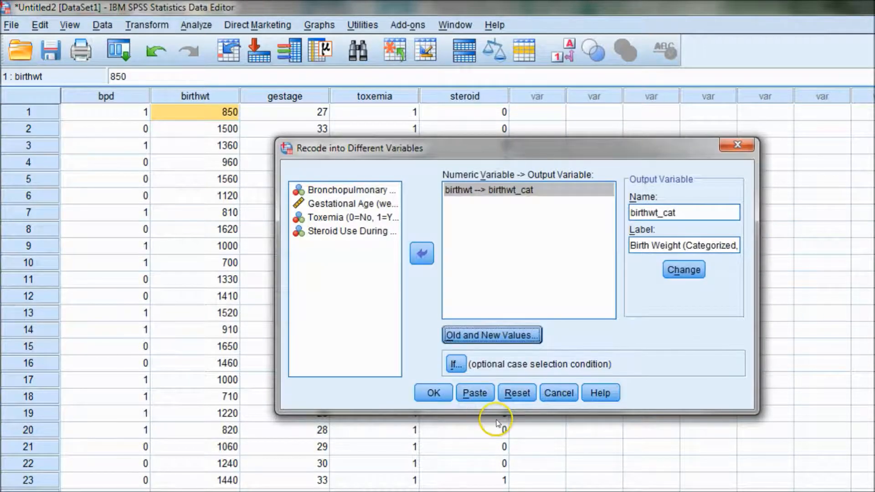
{"action": "left_click", "coordinate": [431, 393]}
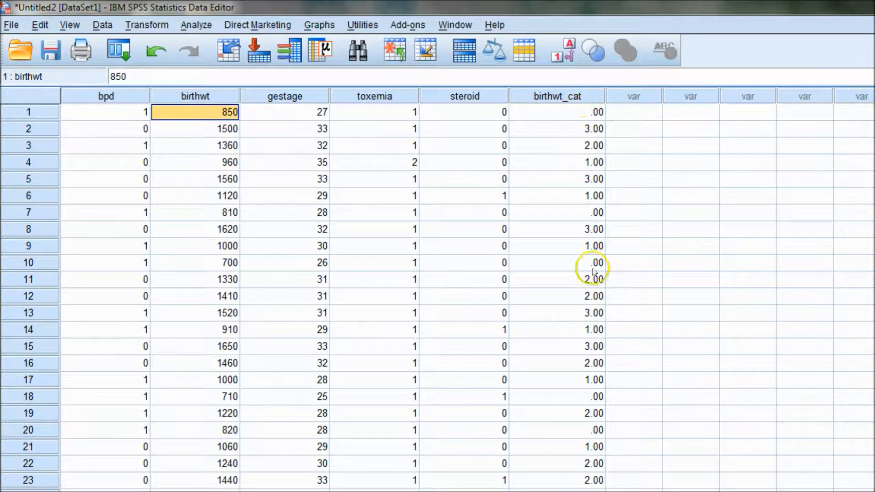
Set birthwt_cat to 0 decimals and an Ordinal measurement level in its variable definition, and return to the data.
{"action": "left_click", "coordinate": [128, 490]}
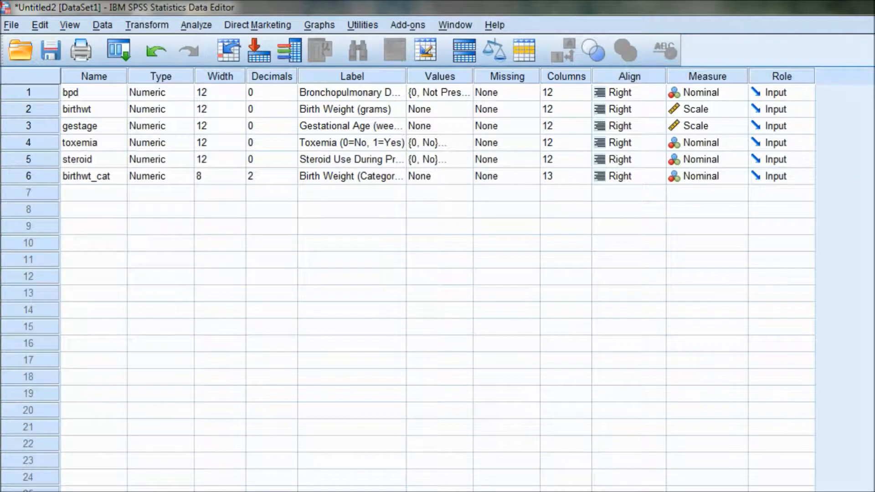
{"action": "left_click", "coordinate": [279, 178]}
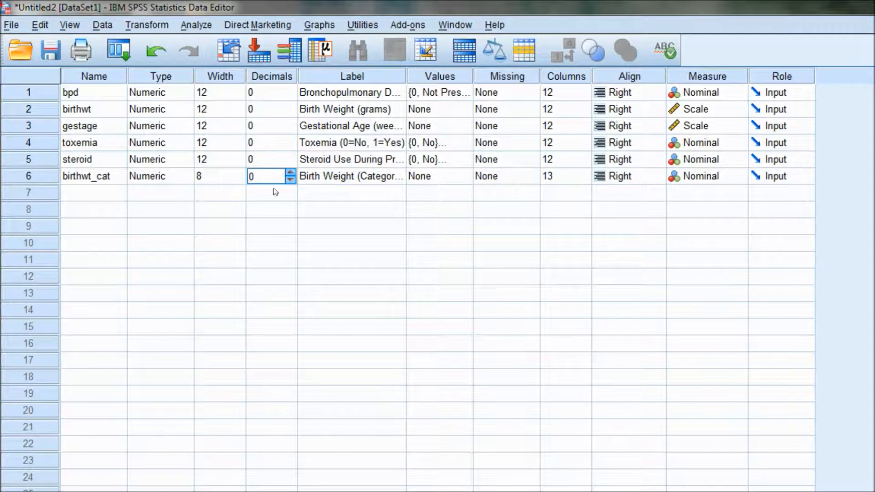
{"action": "left_click", "coordinate": [697, 183]}
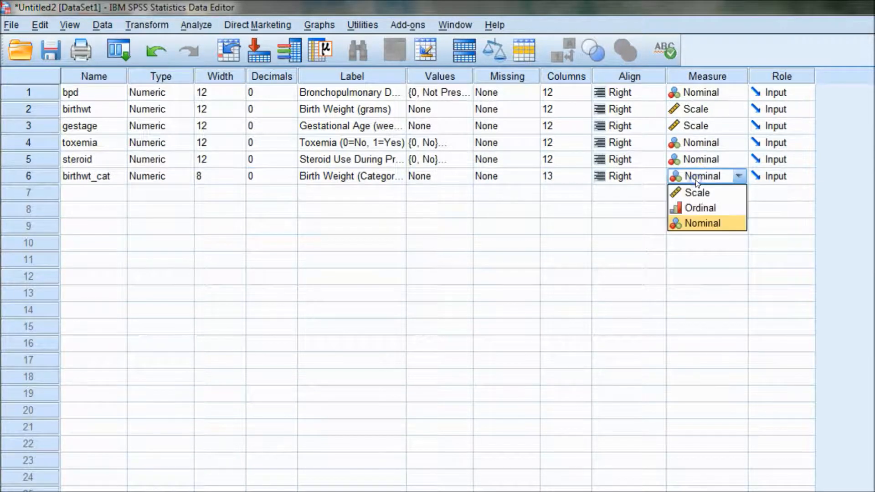
{"action": "left_click", "coordinate": [708, 211]}
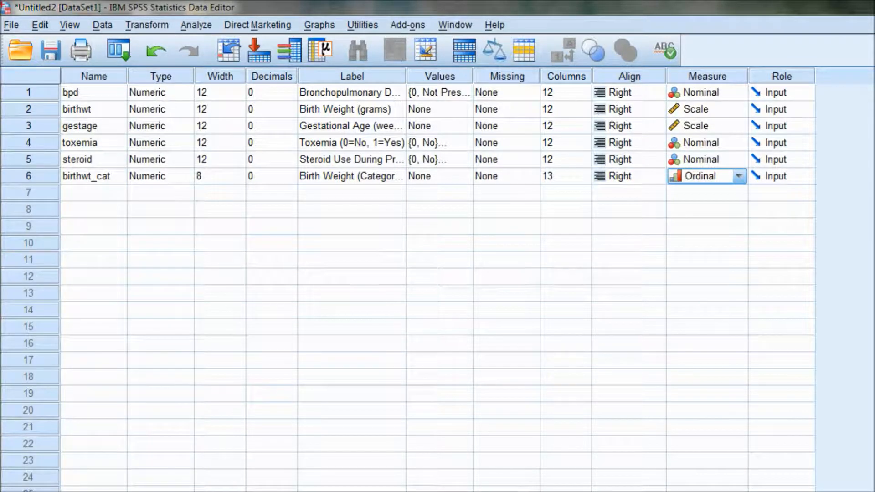
{"action": "key", "text": "ctrl+t"}
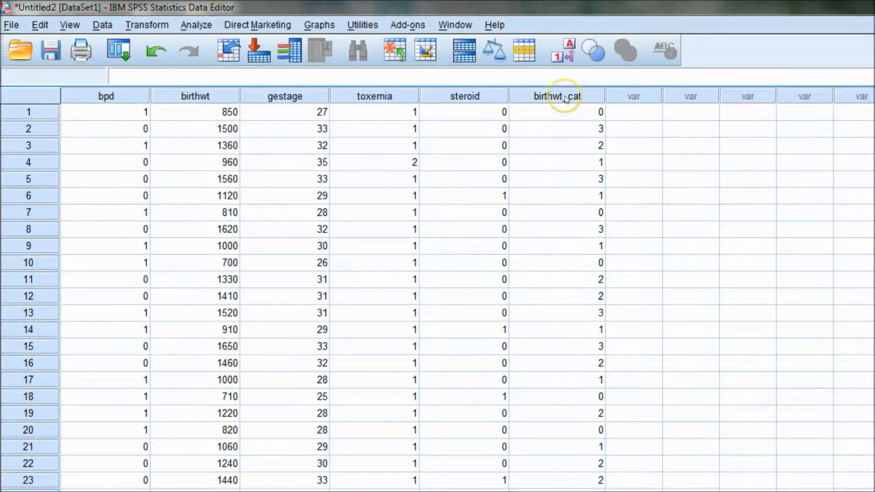
{"action": "left_click", "coordinate": [156, 25]}
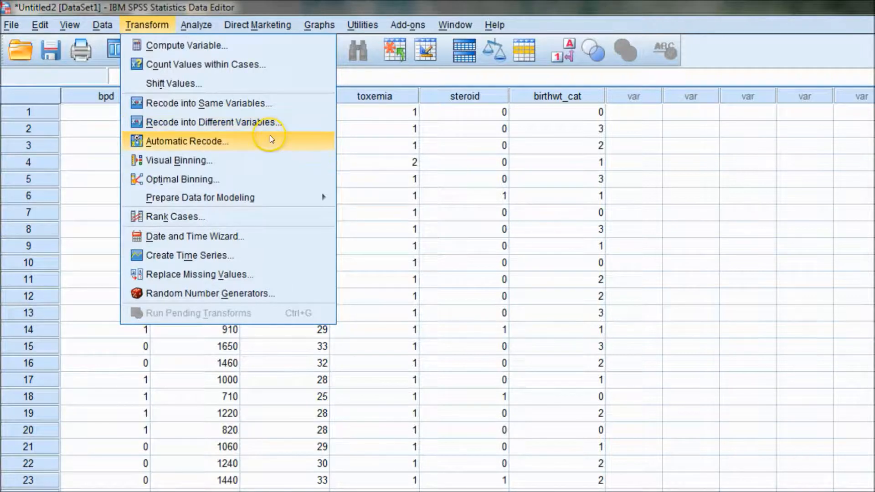
{"action": "left_click", "coordinate": [868, 313]}
{"action": "left_click", "coordinate": [281, 94]}
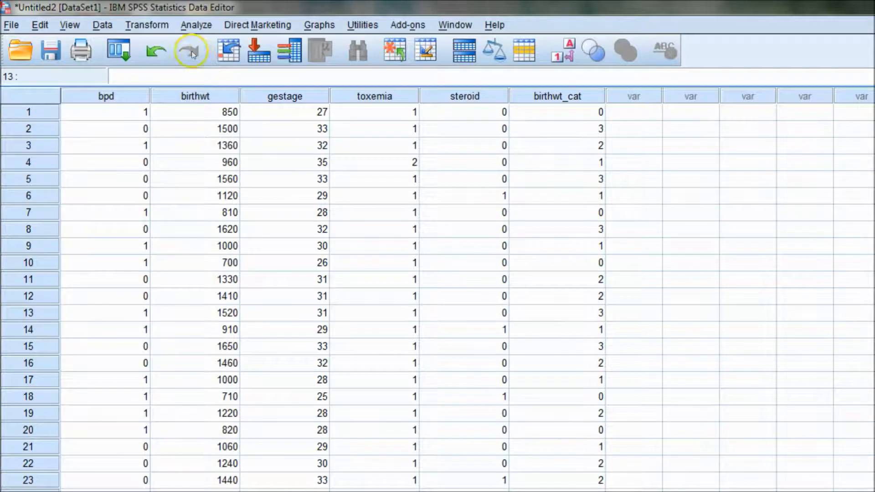
Start Rank Cases and add Birth Weight (grams) as the variable to rank.
{"action": "left_click", "coordinate": [151, 26]}
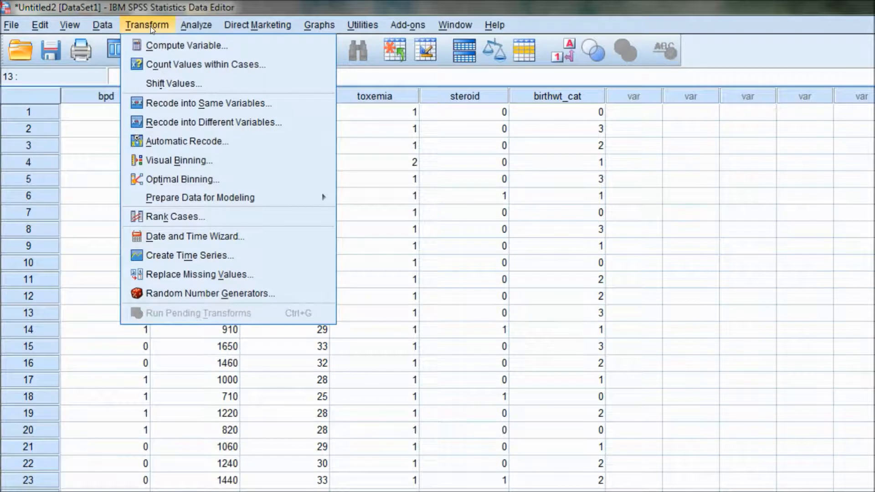
{"action": "left_click", "coordinate": [181, 216]}
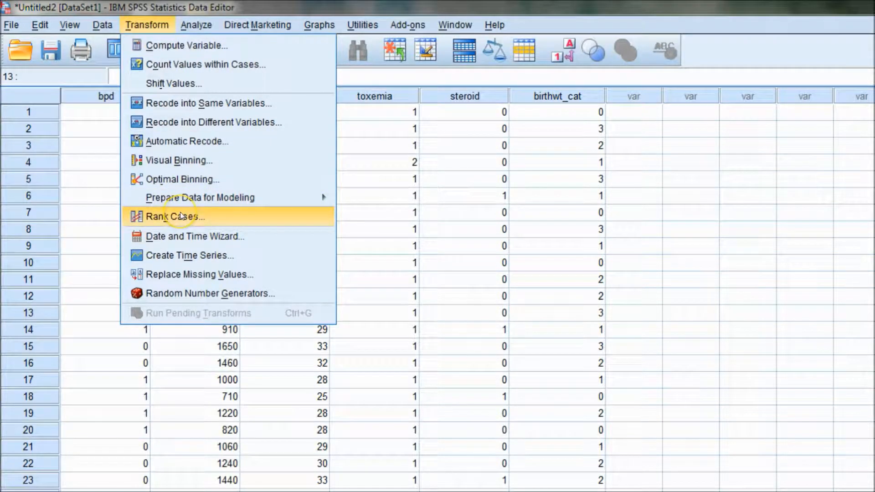
{"action": "left_click", "coordinate": [180, 218]}
{"action": "left_click", "coordinate": [179, 217]}
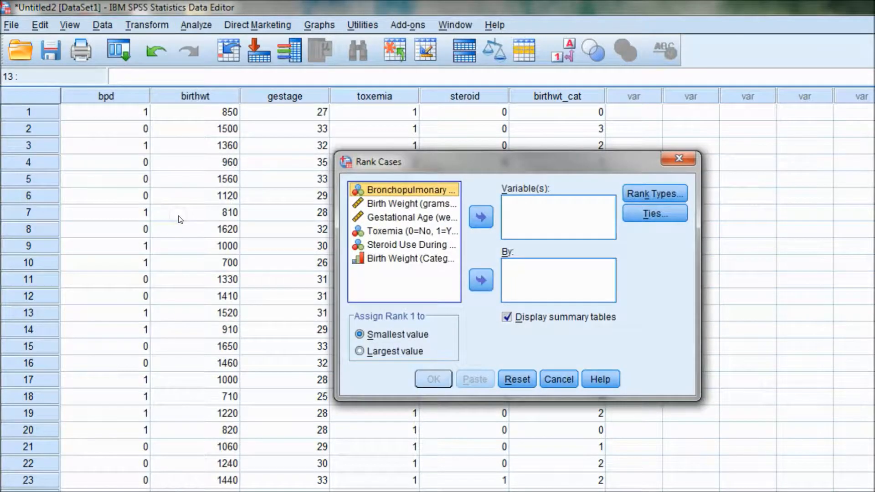
{"action": "left_click", "coordinate": [411, 204]}
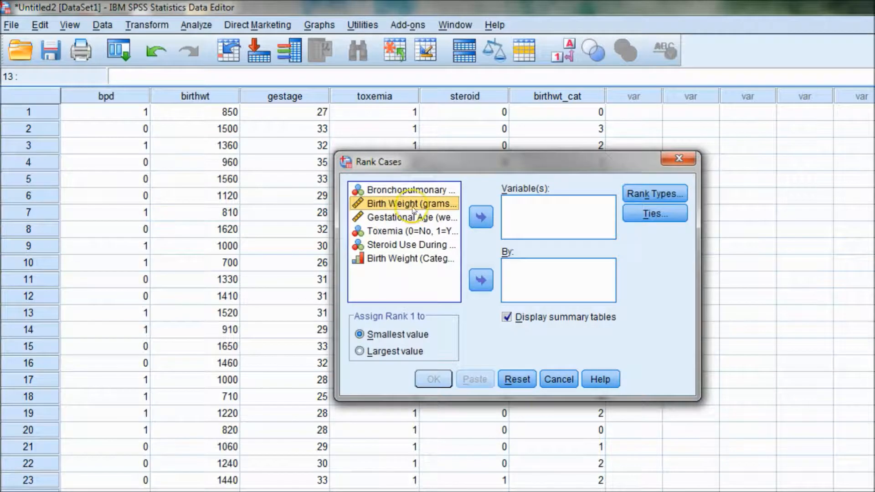
{"action": "left_click", "coordinate": [481, 217]}
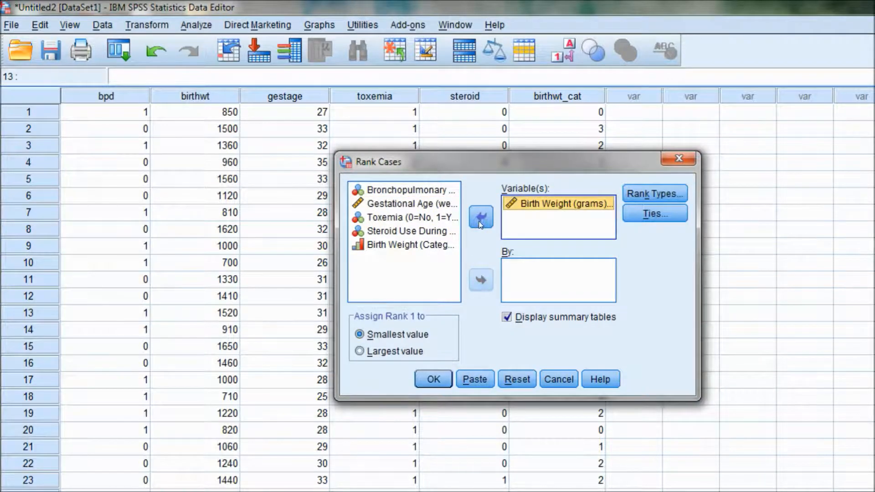
Set the rank types to Ntiles with 4 groups only, turning off the plain Rank.
{"action": "left_click", "coordinate": [674, 191]}
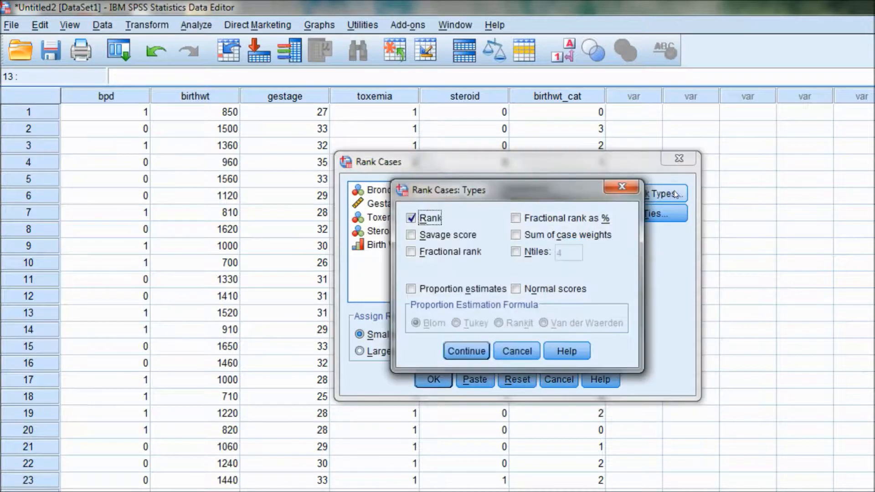
{"action": "left_click", "coordinate": [411, 218]}
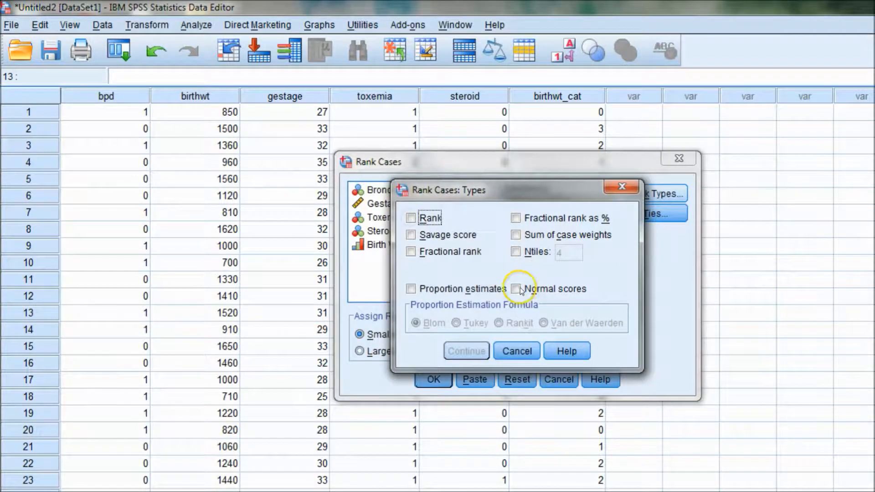
{"action": "left_click", "coordinate": [515, 252]}
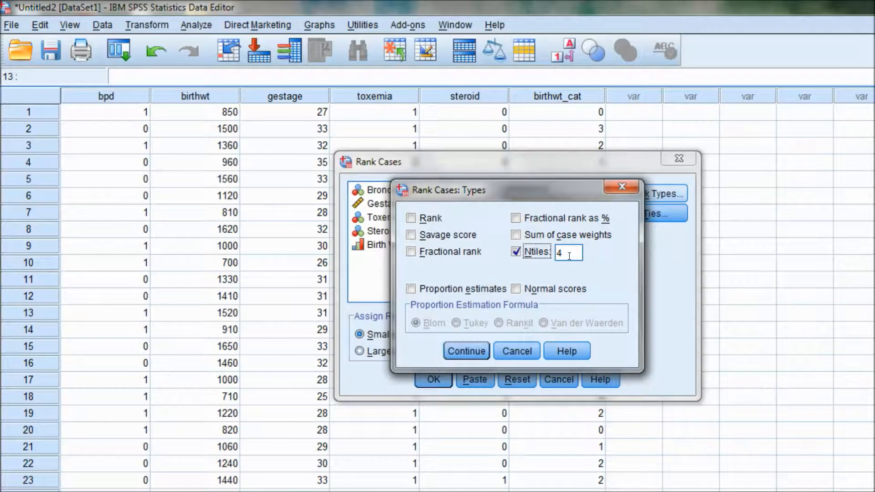
{"action": "left_click", "coordinate": [467, 351]}
Keep Mean as the rank assigned to ties and run the birth weight ranking.
{"action": "left_click", "coordinate": [647, 214]}
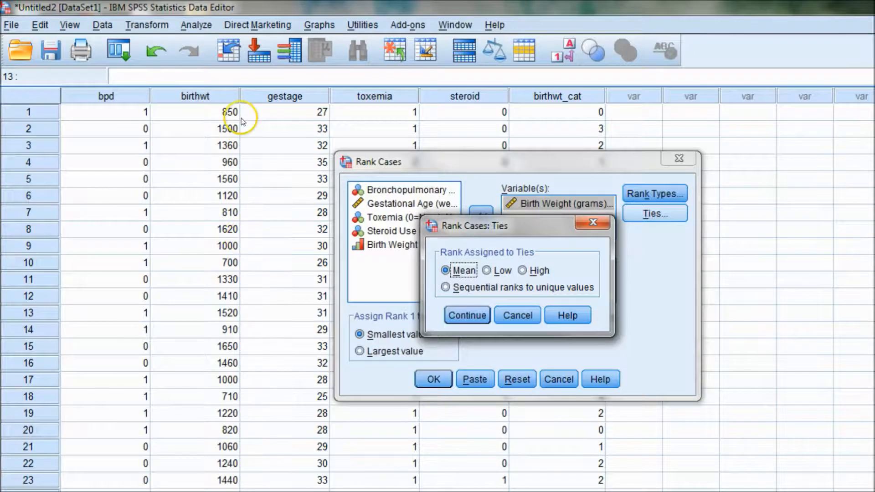
{"action": "left_click", "coordinate": [465, 315]}
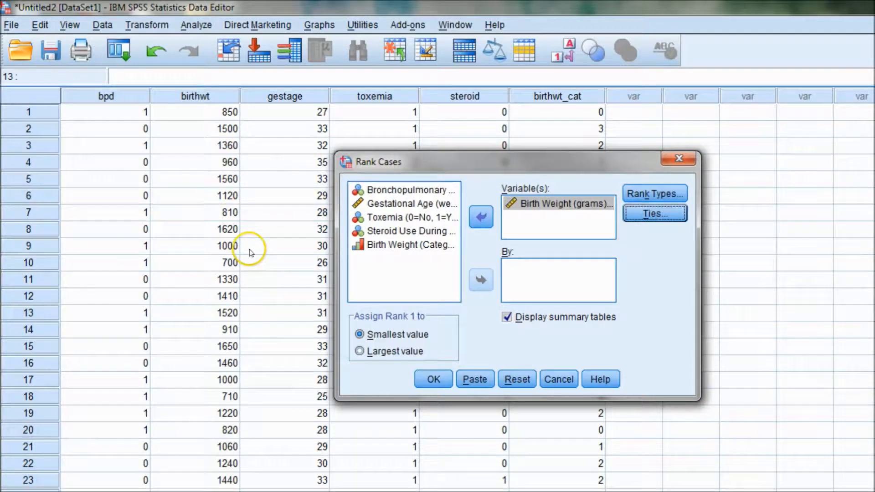
{"action": "left_click", "coordinate": [434, 380]}
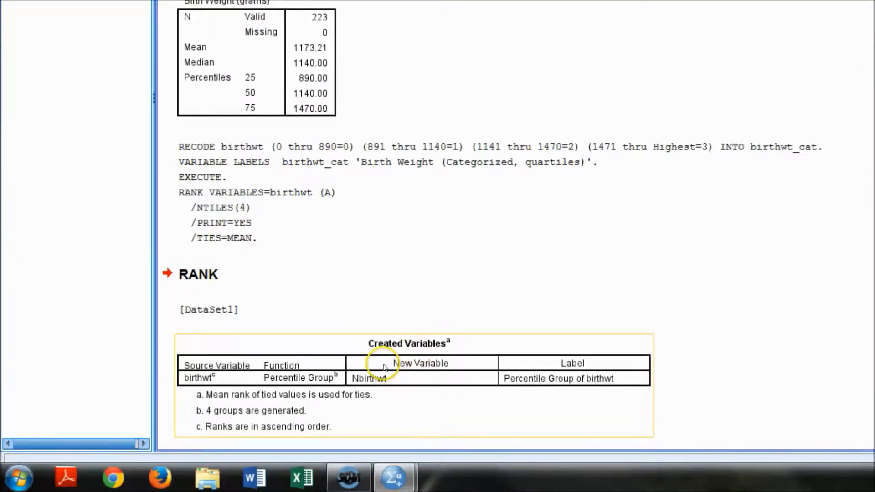
Review the Created Variables table in the output and examine the Nbirthwt column in the data.
{"action": "scroll", "coordinate": [385, 367], "scroll_direction": "down", "scroll_amount": 1}
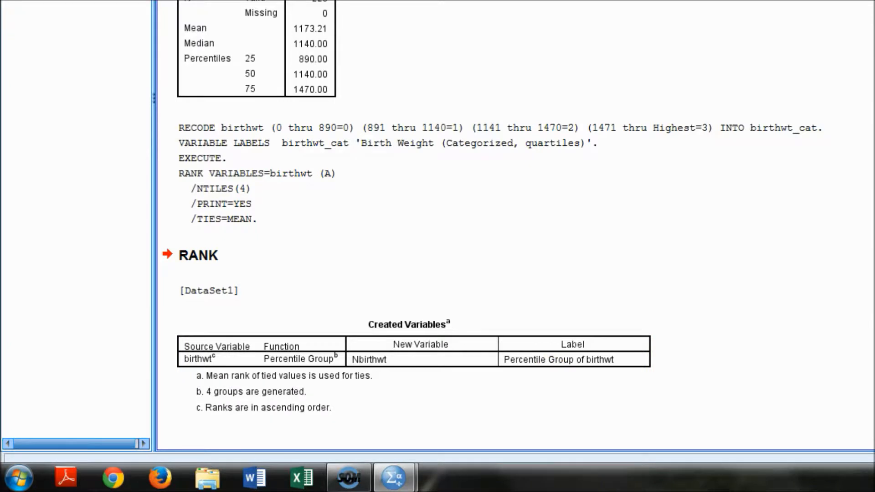
{"action": "key", "text": "alt+Tab"}
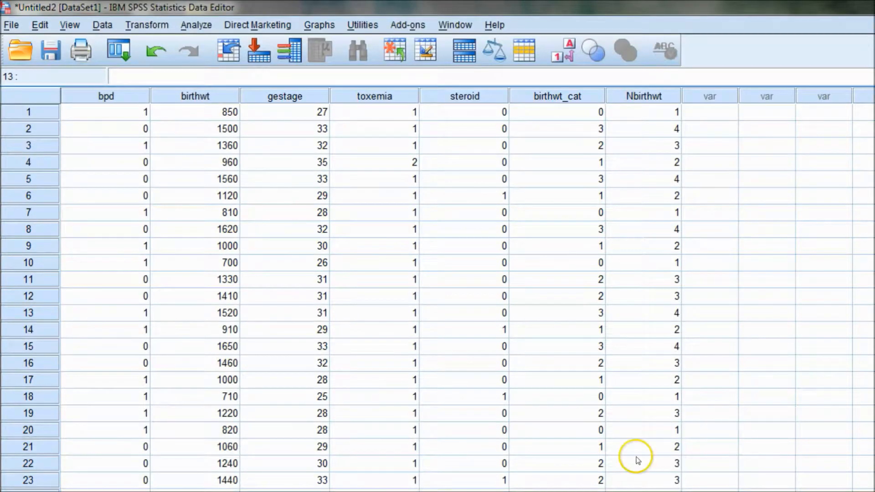
{"action": "left_click", "coordinate": [665, 97]}
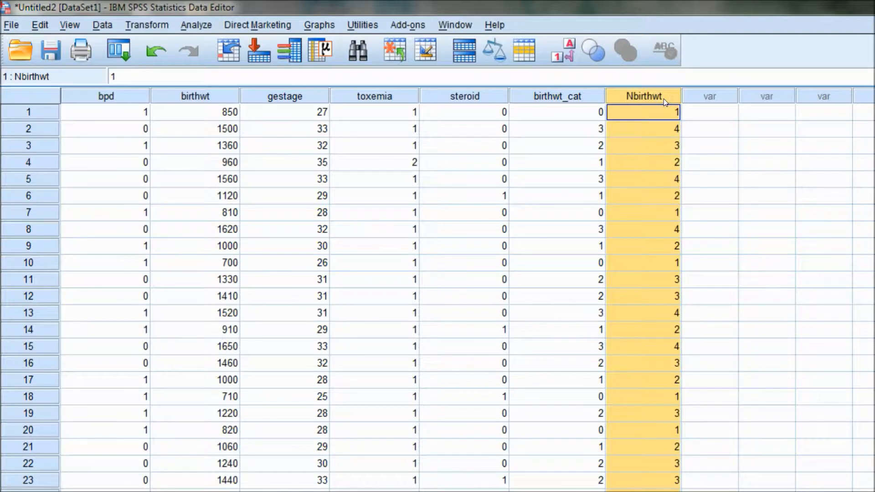
{"action": "left_click", "coordinate": [685, 112]}
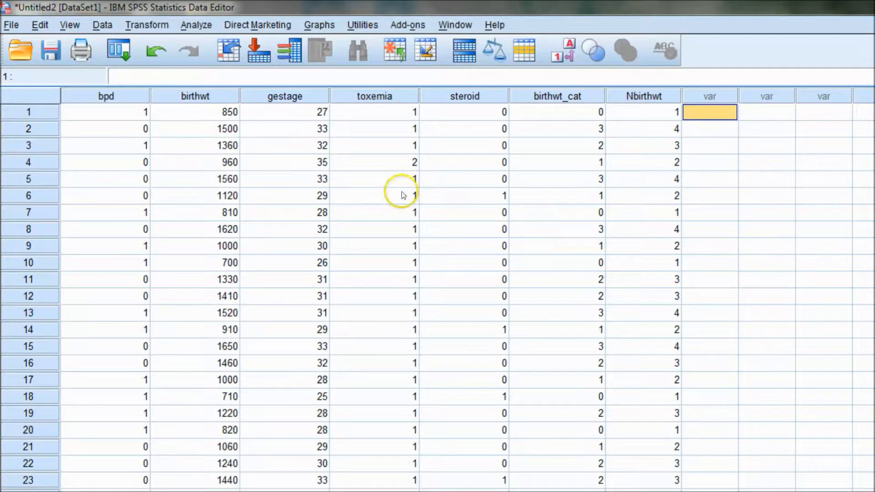
Start a Frequencies analysis and remove Birth Weight (grams) from its analysis variables.
{"action": "left_click", "coordinate": [193, 26]}
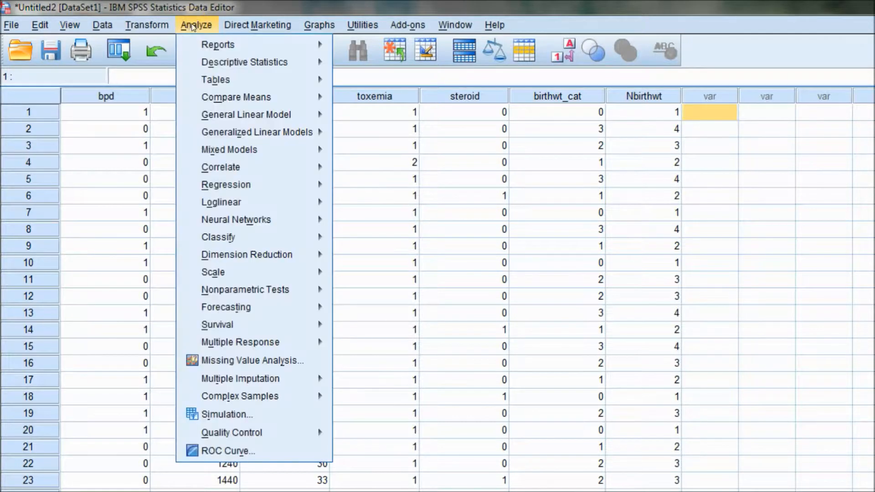
{"action": "left_click", "coordinate": [224, 62]}
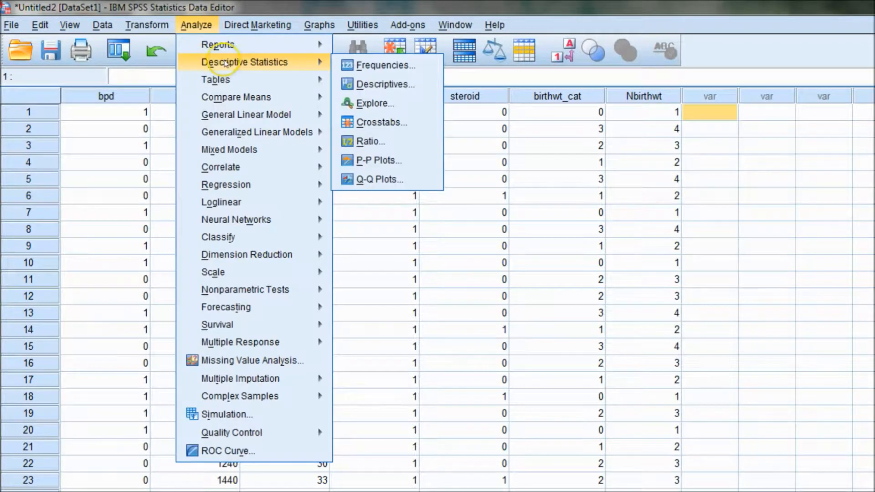
{"action": "left_click", "coordinate": [356, 66]}
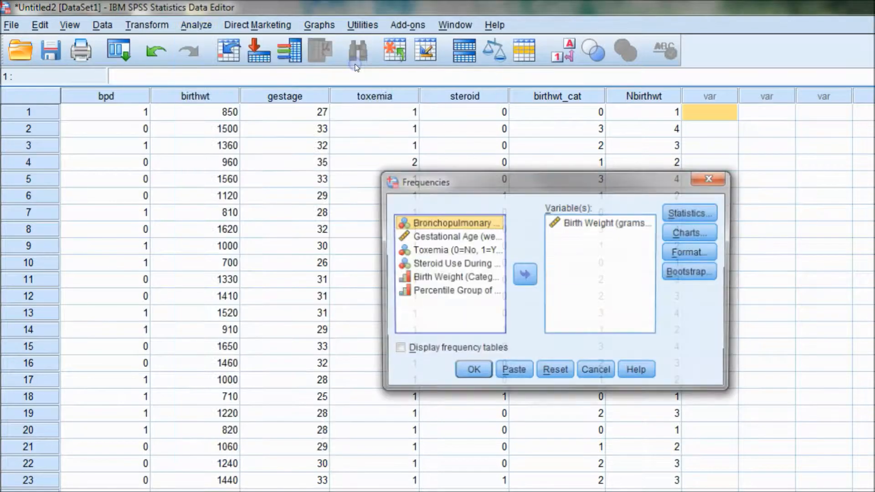
{"action": "left_click", "coordinate": [578, 222]}
{"action": "left_click", "coordinate": [524, 275]}
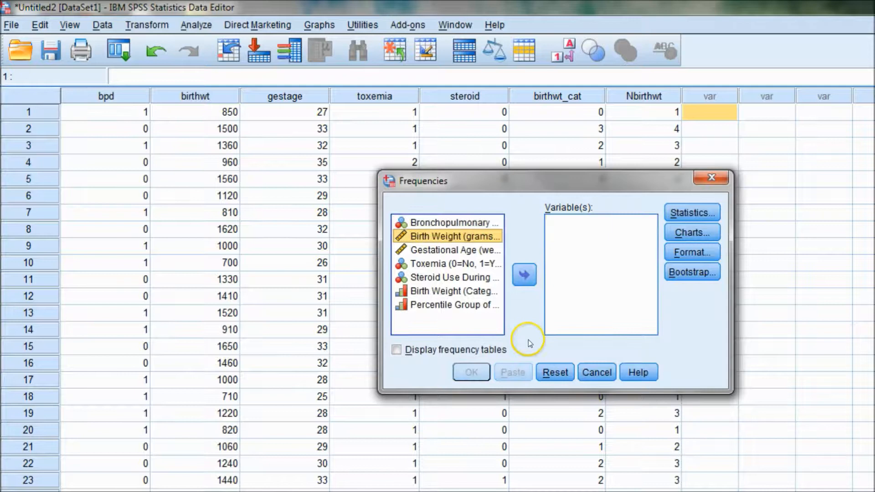
Add the categorized Birth Weight and Percentile Group of birthwt variables to the analysis and turn on the display of frequency tables.
{"action": "left_click", "coordinate": [463, 292]}
{"action": "left_click", "coordinate": [519, 277]}
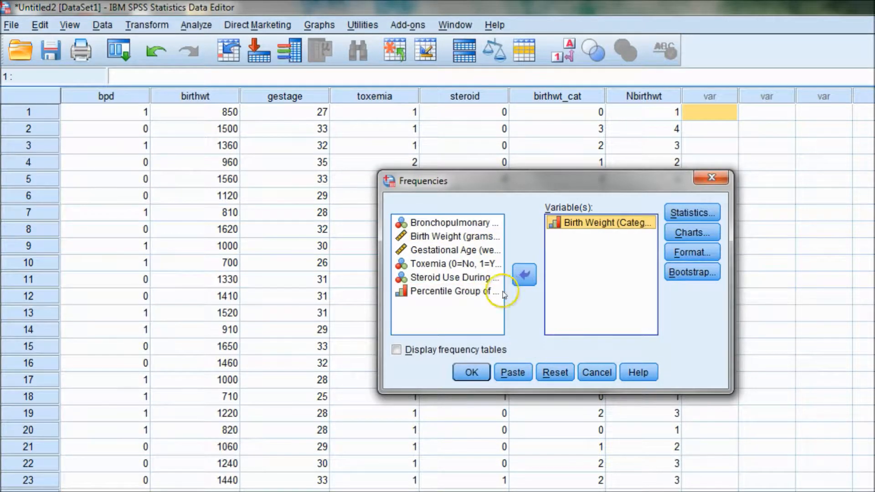
{"action": "left_click", "coordinate": [474, 292]}
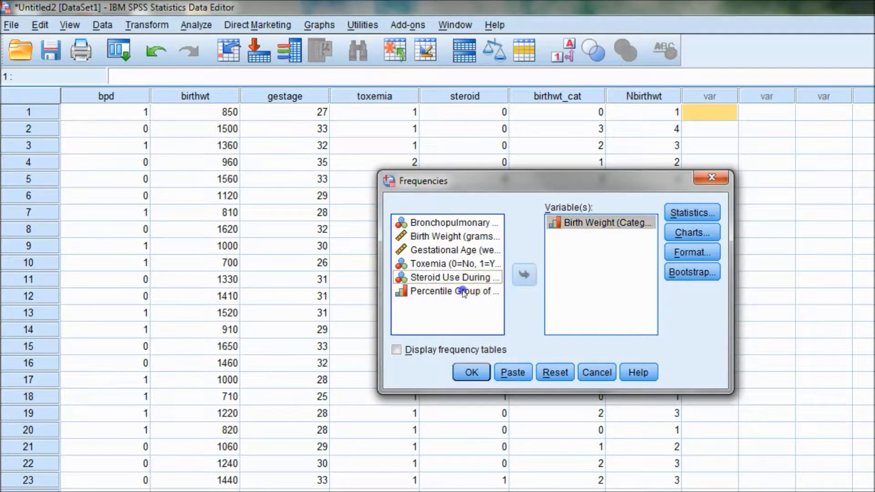
{"action": "left_click", "coordinate": [524, 276]}
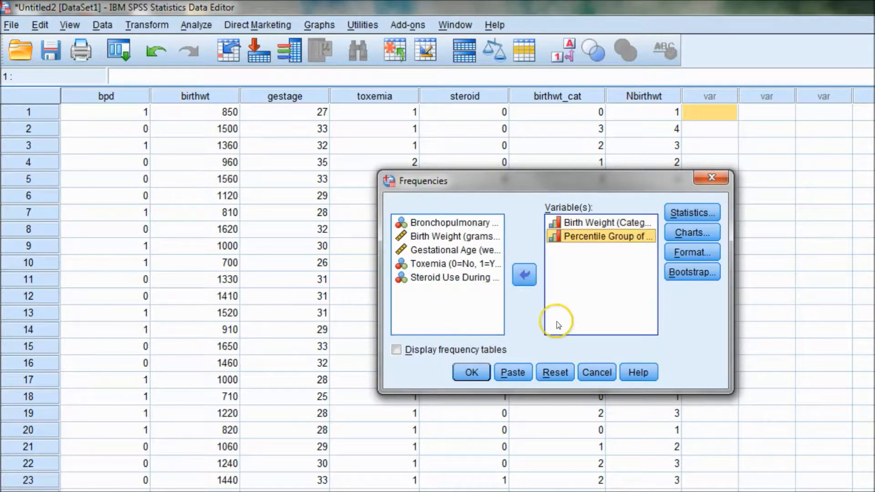
{"action": "left_click", "coordinate": [396, 350]}
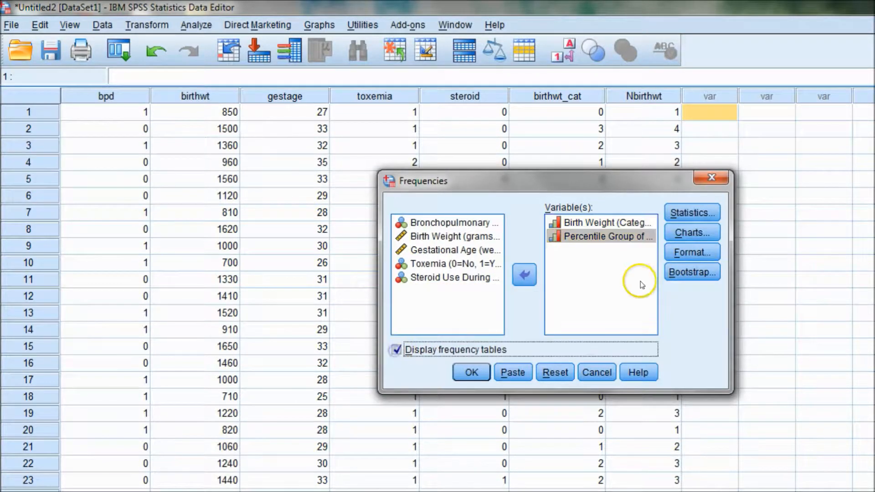
Turn off the Quartiles, Mean and Median statistics and run the frequencies.
{"action": "left_click", "coordinate": [689, 213]}
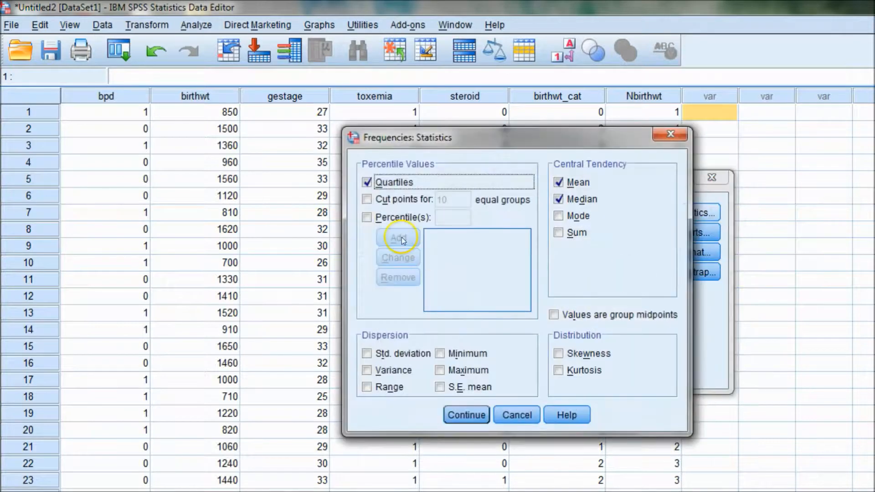
{"action": "left_click", "coordinate": [368, 182]}
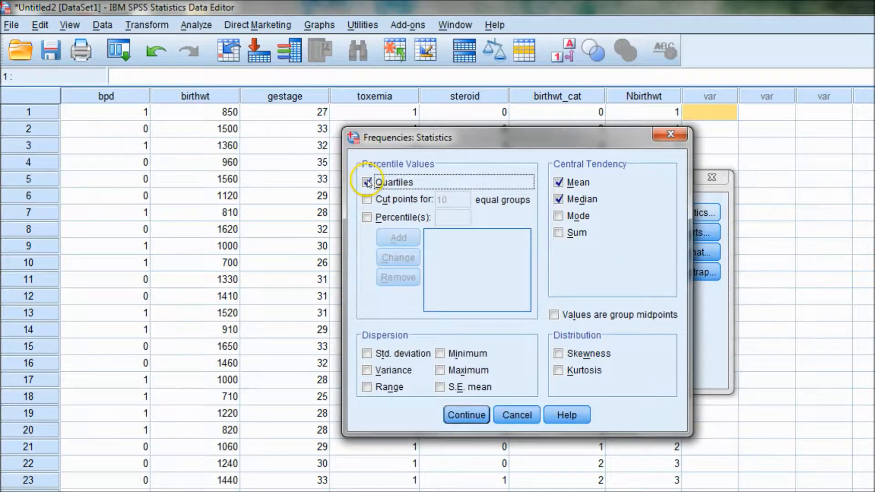
{"action": "left_click", "coordinate": [559, 183]}
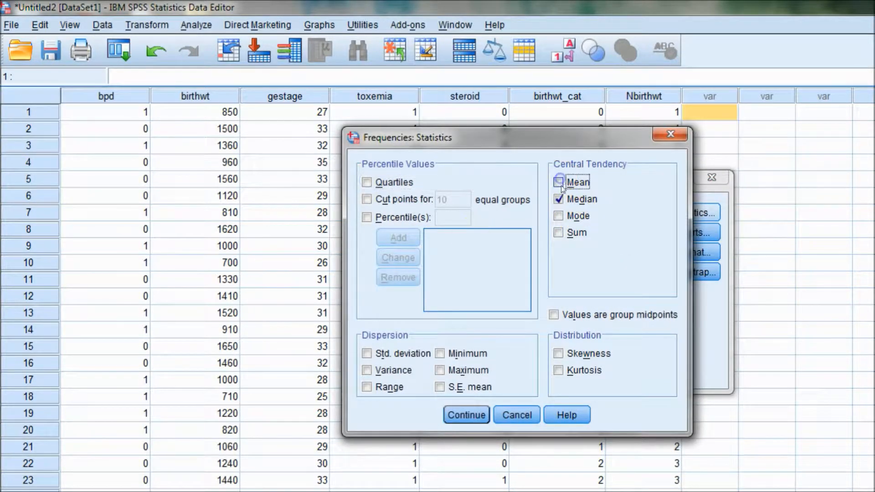
{"action": "left_click", "coordinate": [560, 199]}
{"action": "left_click", "coordinate": [474, 415]}
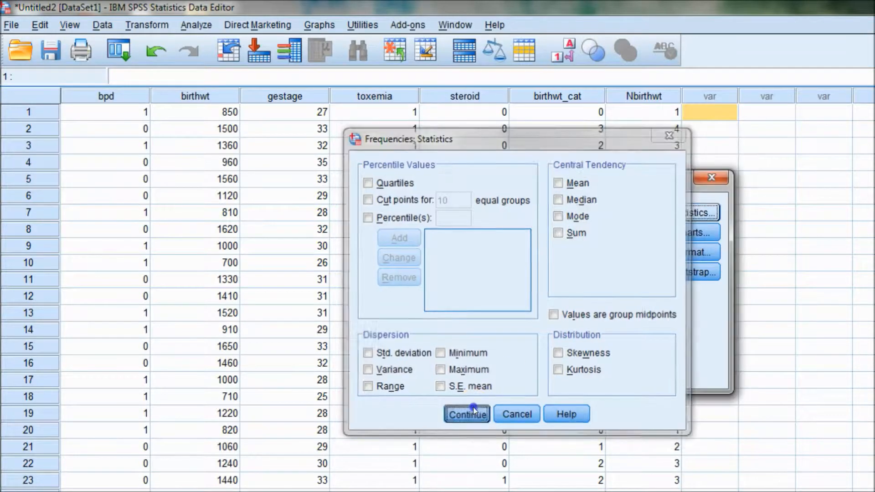
{"action": "left_click", "coordinate": [472, 374]}
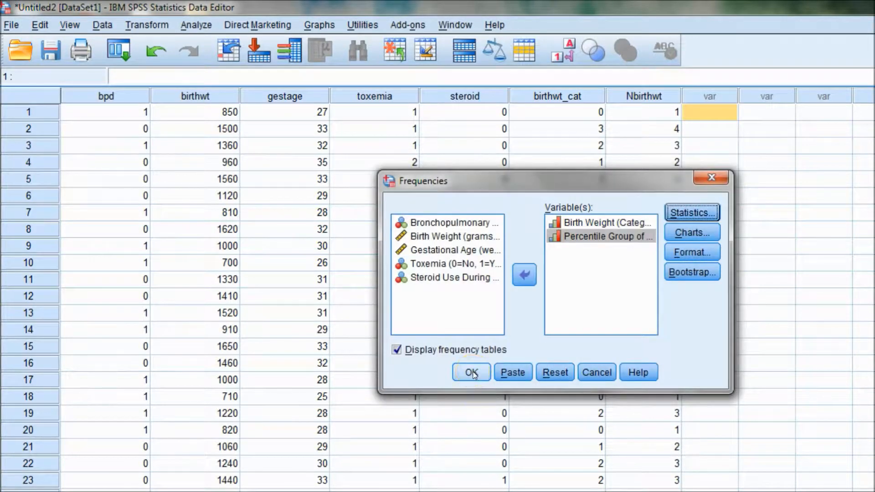
{"action": "left_click", "coordinate": [475, 375]}
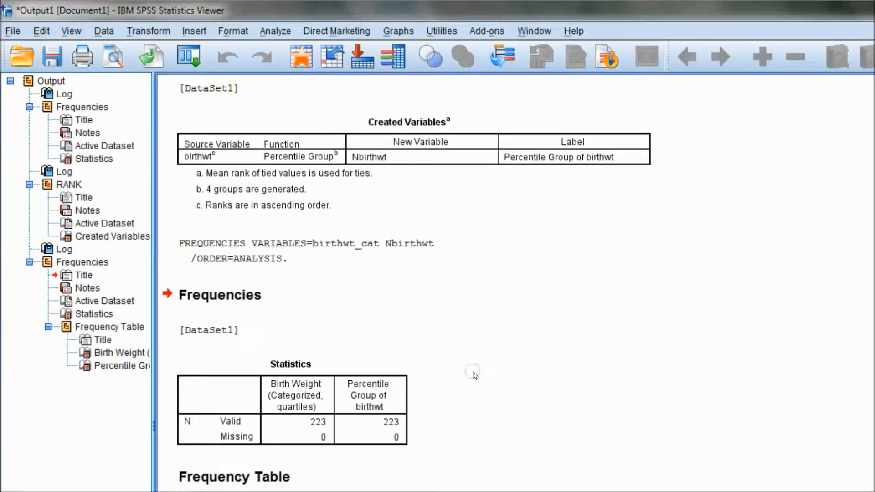
Compare the frequency tables of the recoded birth weight categories and the ranked percentile groups, and return to the dataset.
{"action": "scroll", "coordinate": [641, 416], "scroll_direction": "down", "scroll_amount": 1}
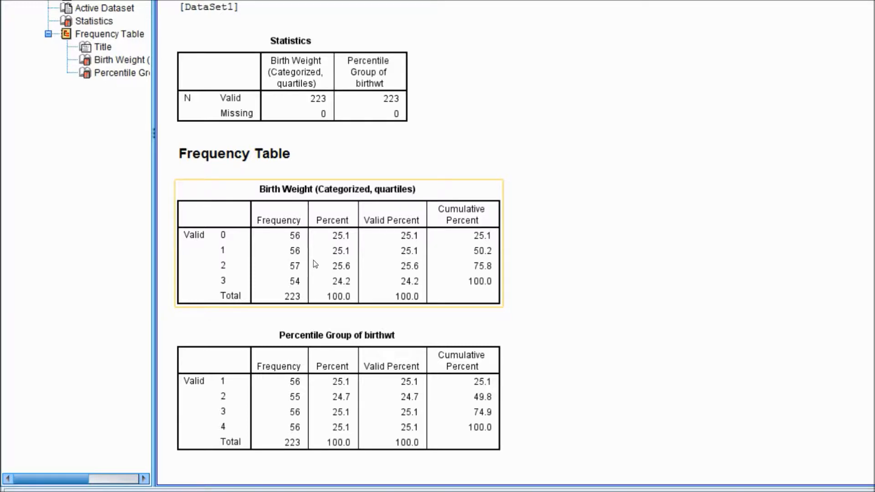
{"action": "left_click", "coordinate": [379, 380]}
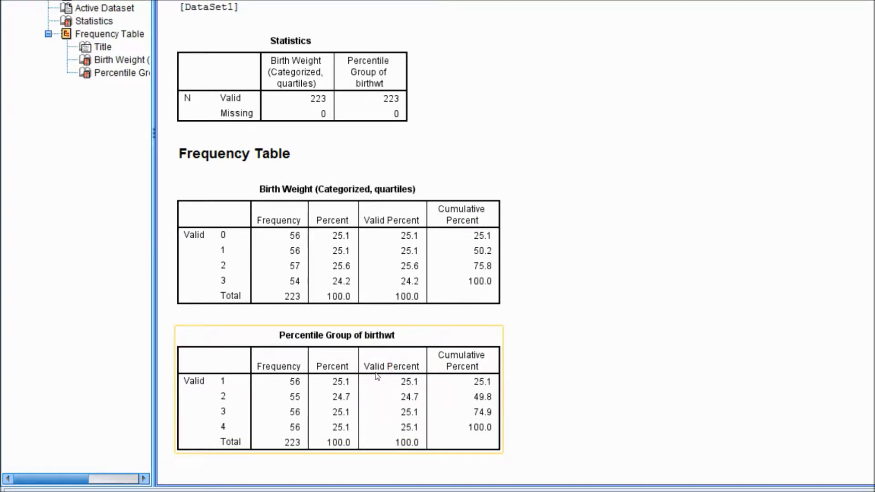
{"action": "left_click", "coordinate": [385, 264]}
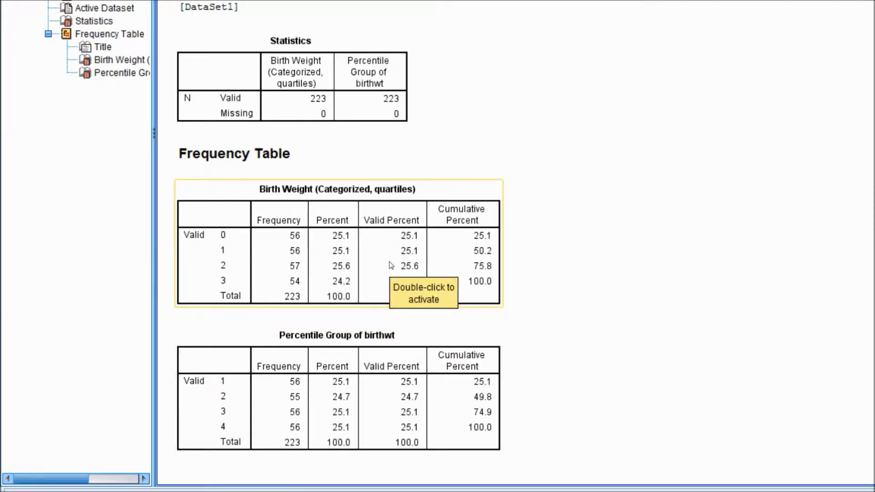
{"action": "left_click", "coordinate": [379, 281]}
{"action": "left_click", "coordinate": [360, 358]}
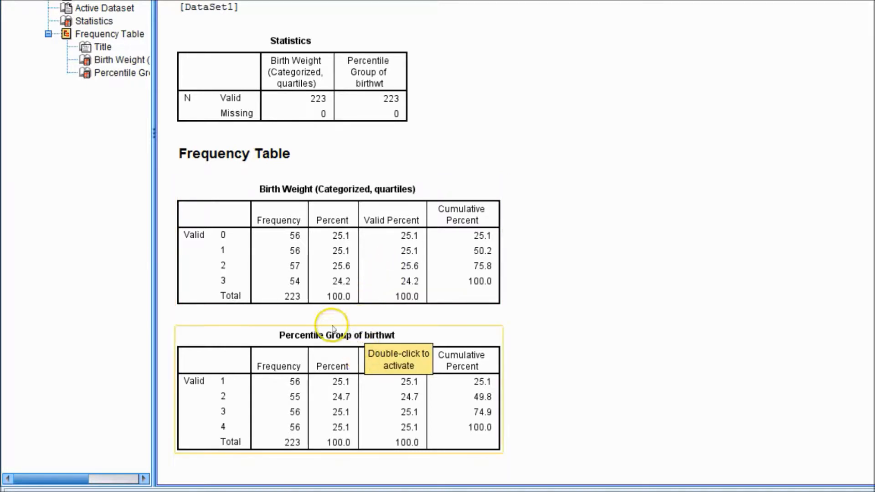
{"action": "left_click", "coordinate": [434, 210]}
{"action": "left_click", "coordinate": [379, 196]}
{"action": "left_click", "coordinate": [336, 230]}
{"action": "left_click", "coordinate": [355, 364]}
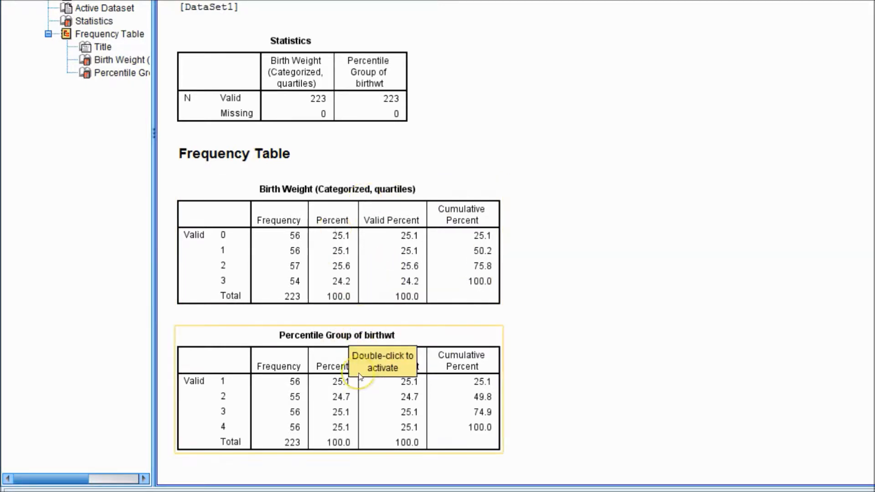
{"action": "left_click", "coordinate": [431, 316]}
{"action": "left_click", "coordinate": [414, 399]}
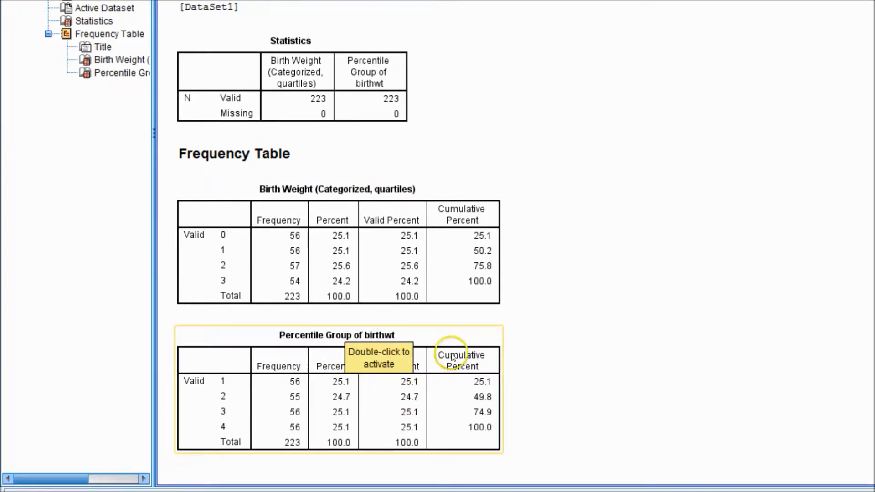
{"action": "left_click", "coordinate": [391, 253]}
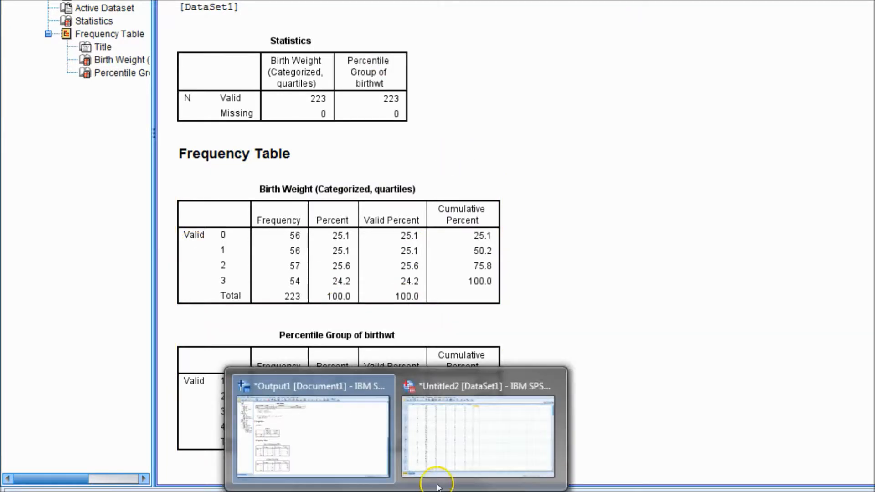
{"action": "left_click", "coordinate": [433, 468]}
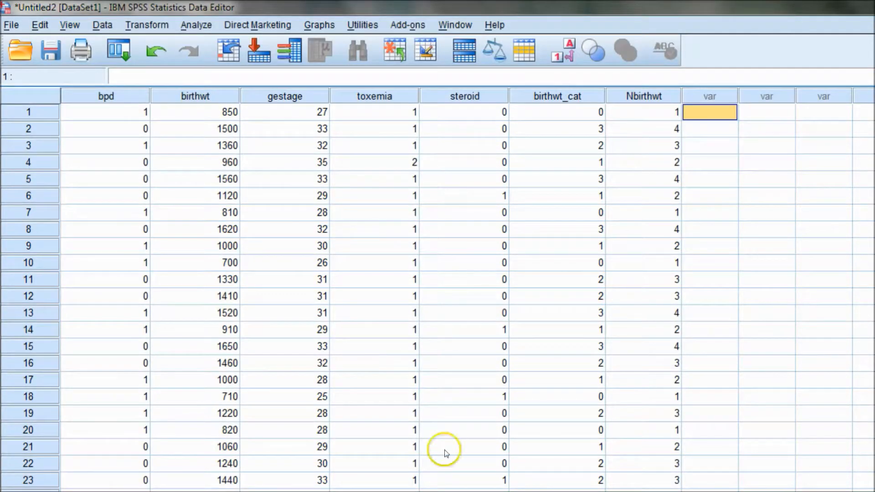
{"action": "left_click", "coordinate": [147, 25]}
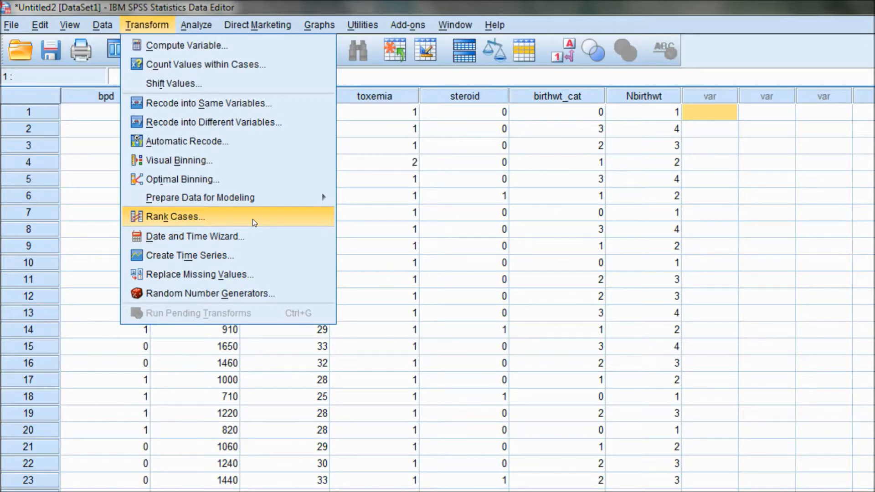
{"action": "left_click", "coordinate": [854, 294]}
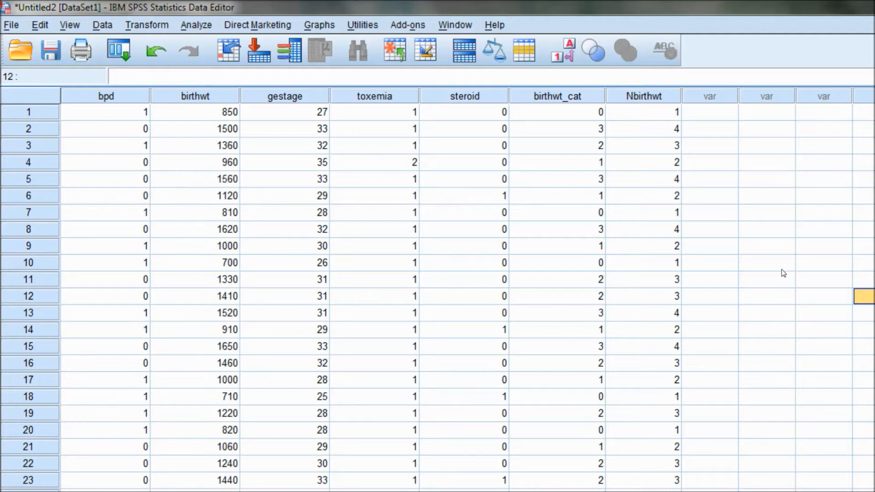
{"action": "left_click", "coordinate": [152, 25]}
{"action": "left_click", "coordinate": [152, 23]}
{"action": "left_click", "coordinate": [174, 122]}
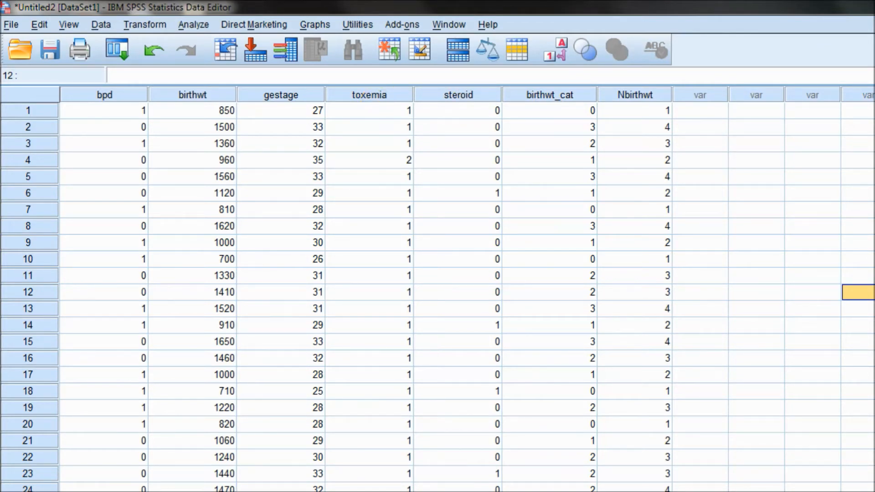
Enter the value label "0 - 890" for value 0 of the birthwt_cat variable.
{"action": "key", "text": "ctrl+t"}
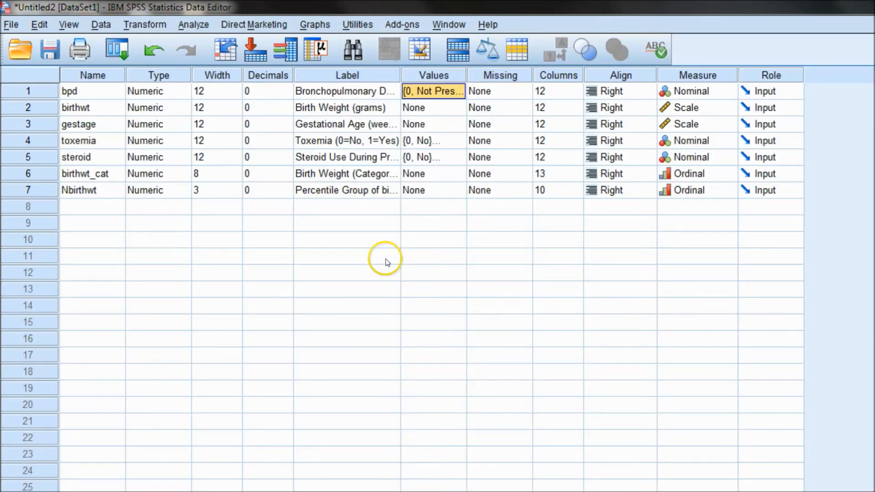
{"action": "left_click", "coordinate": [452, 173]}
{"action": "left_click", "coordinate": [452, 173]}
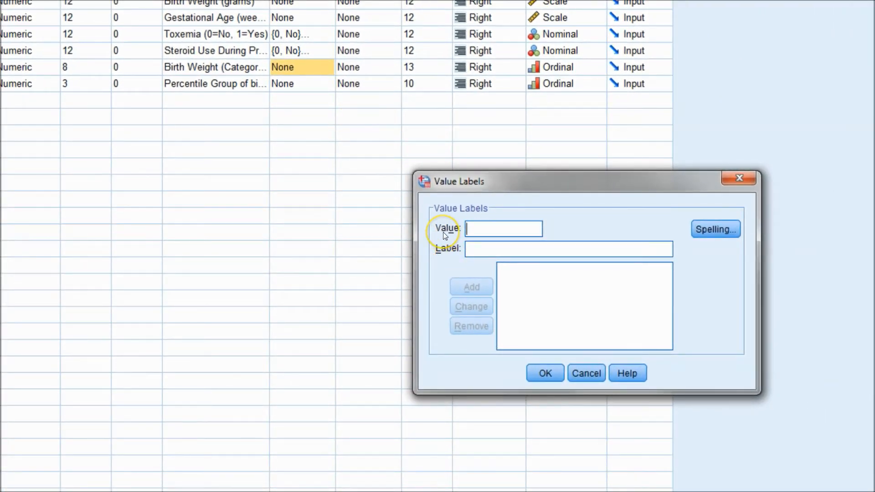
{"action": "type", "text": "0"}
{"action": "left_click", "coordinate": [474, 250]}
{"action": "type", "text": "0 - 890"}
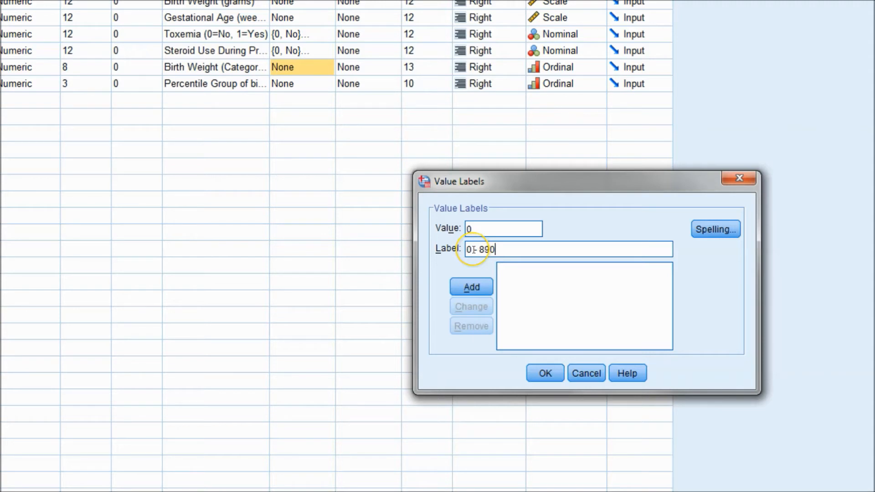